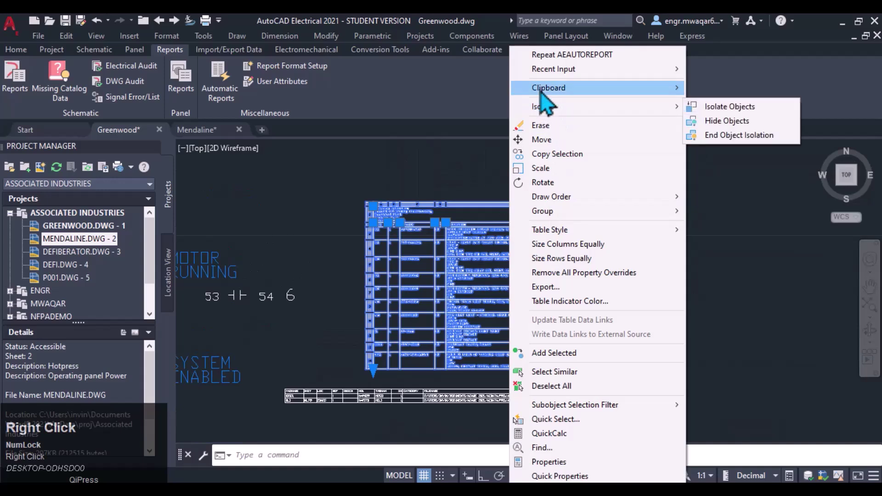
Copy the selected bill of materials table from the Greenwood drawing and paste it inside the lower-left area of the Mendaline drawing's border.
left_click(541, 90)
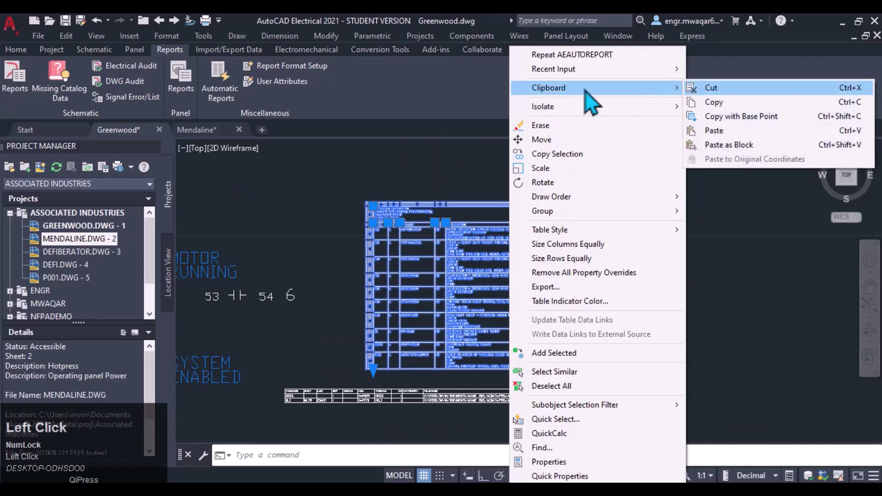
left_click(717, 103)
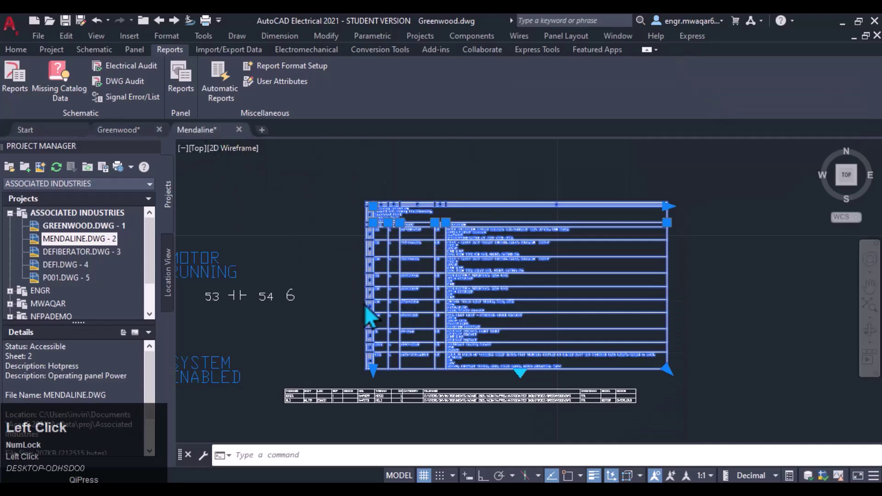
right_click(440, 213)
left_click(598, 254)
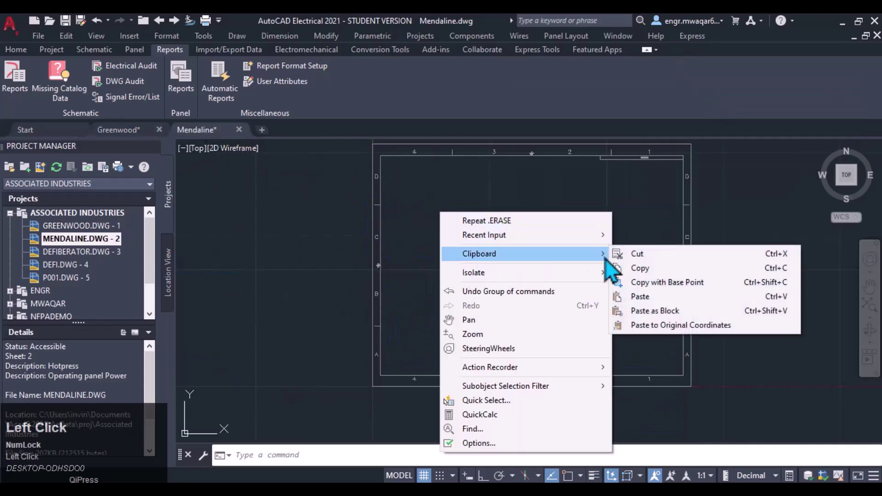
left_click(640, 296)
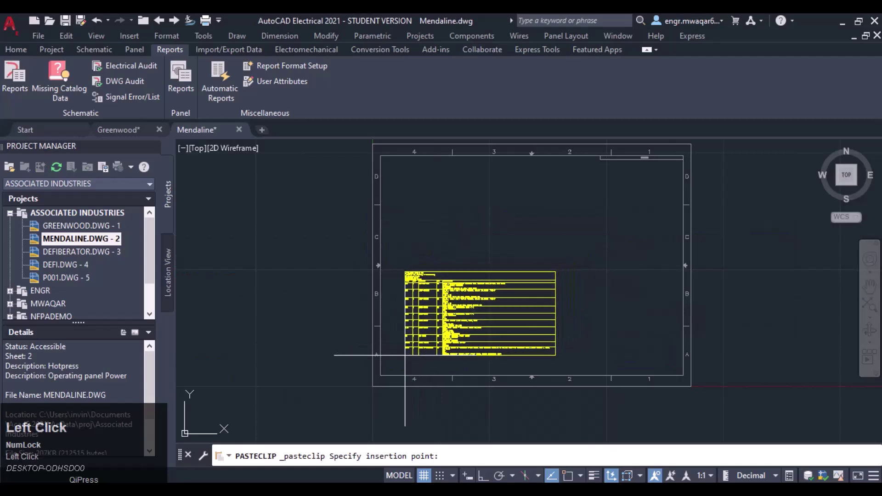
left_click(398, 357)
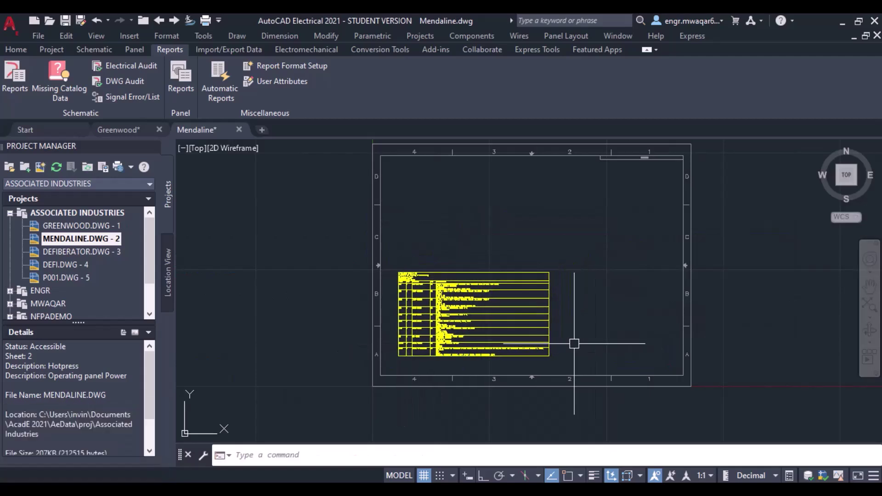
Compare the original report table in the Greenwood drawing with its pasted copy in the Mendaline drawing.
left_click(138, 129)
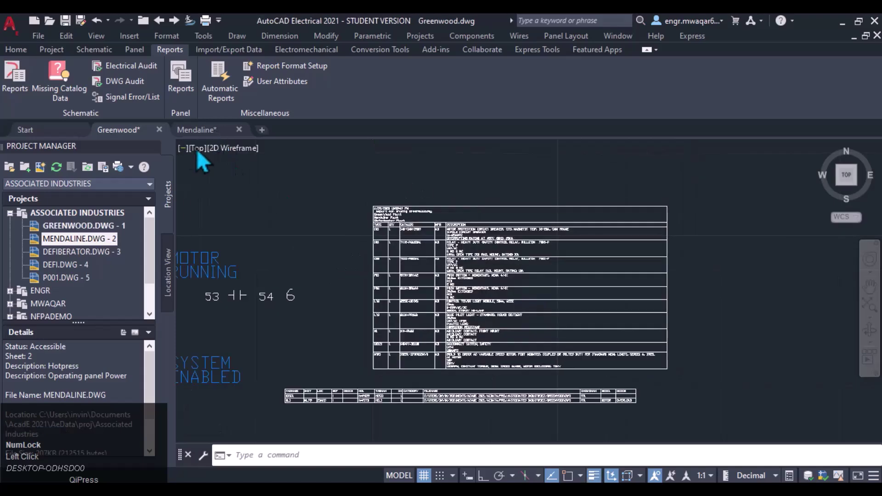
left_click(202, 130)
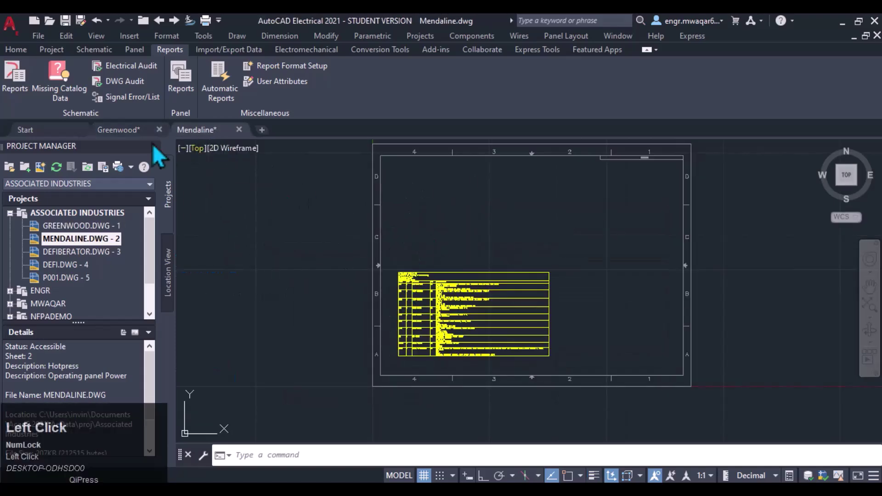
left_click(124, 131)
scroll(325, 251, "down", 7)
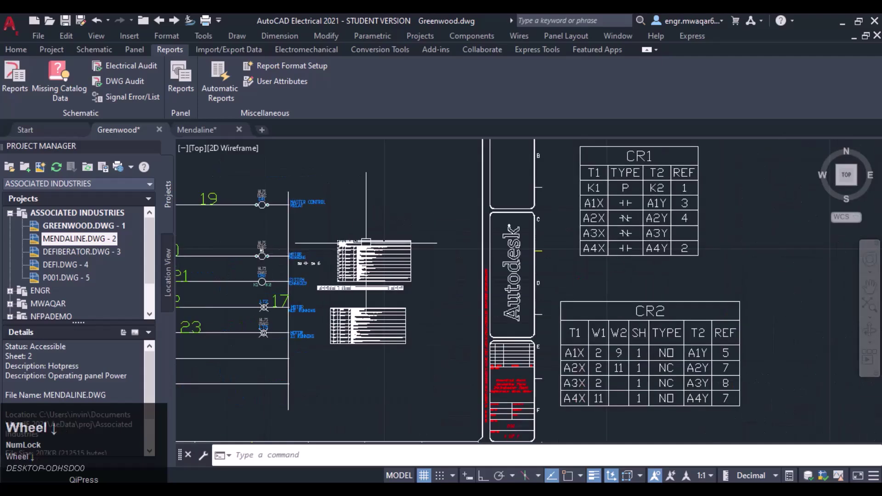
scroll(307, 199, "up", 1)
middle_click_drag(307, 200, 324, 221)
Scale up the pasted table in the Mendaline drawing from its lower-left corner until it spans most of the border's width.
left_click(200, 134)
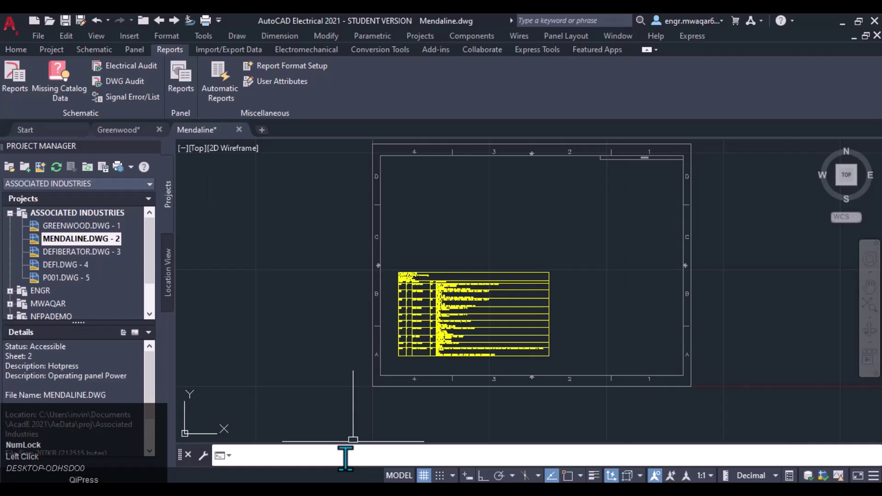
type("scale")
key("Return")
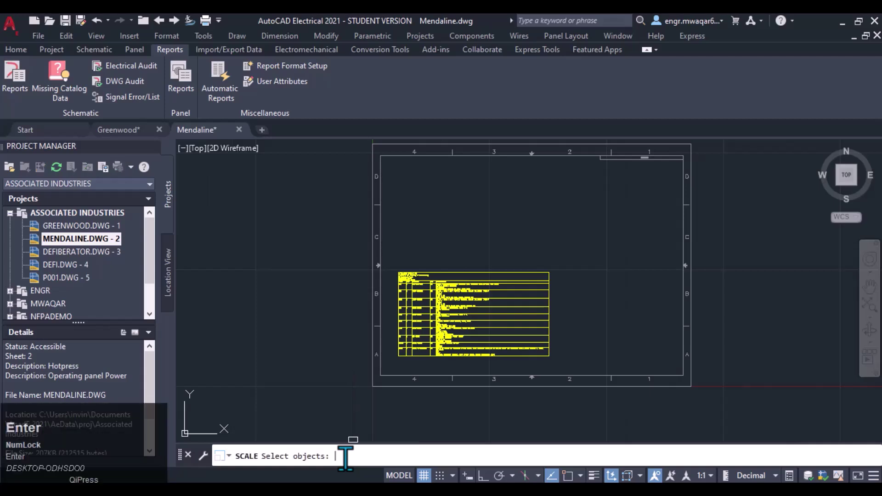
left_click(558, 260)
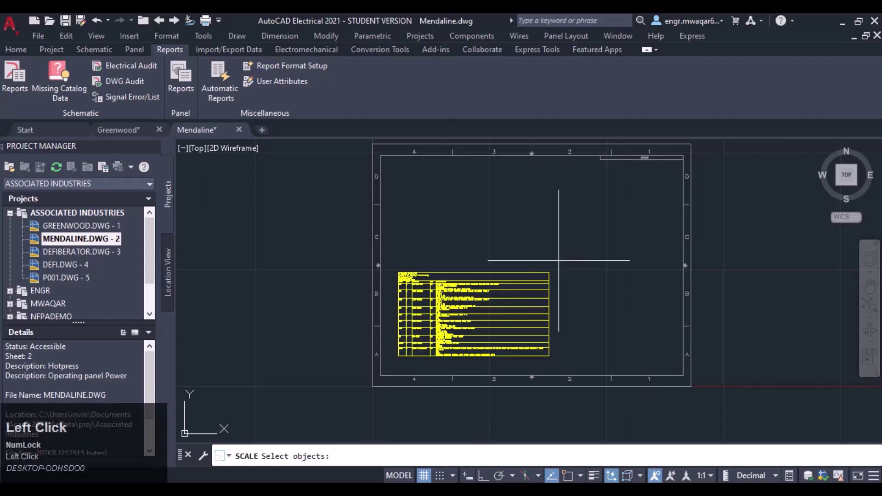
left_click(426, 358)
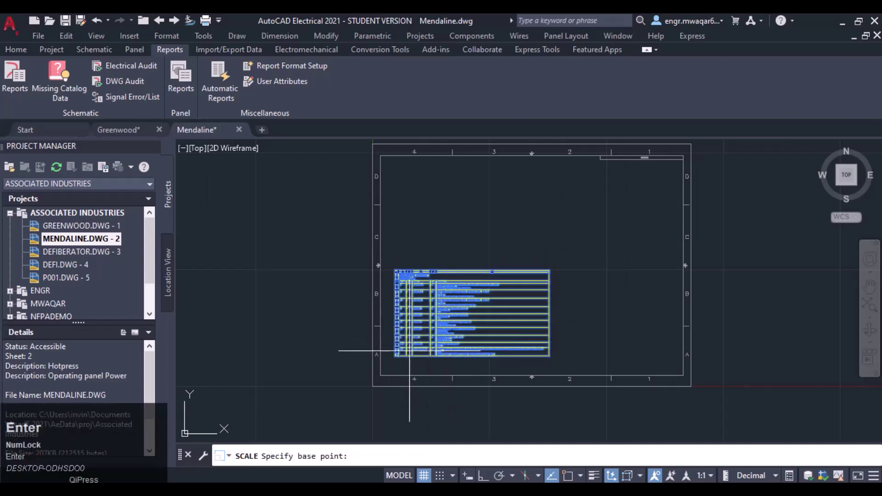
left_click(395, 355)
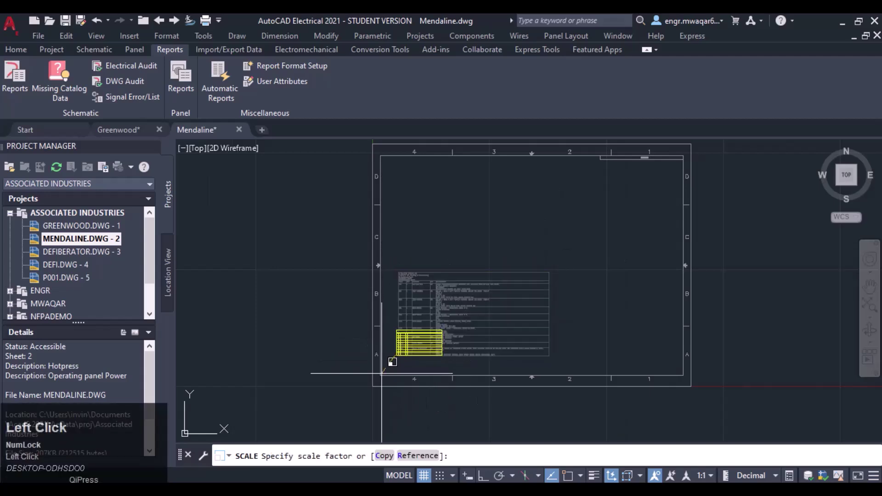
left_click(285, 411)
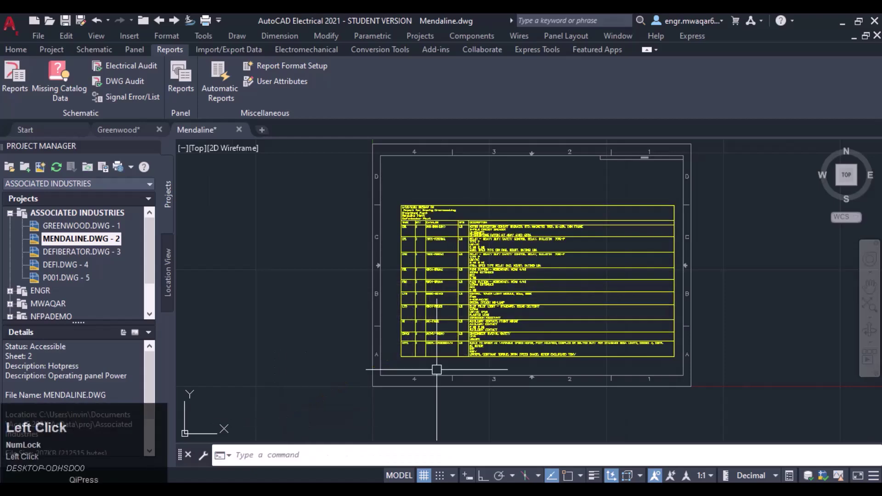
Examine the enlarged table's header lines and its tag, quantity, catalog, manufacturer and description columns.
scroll(480, 195, "up", 2)
scroll(438, 226, "up", 4)
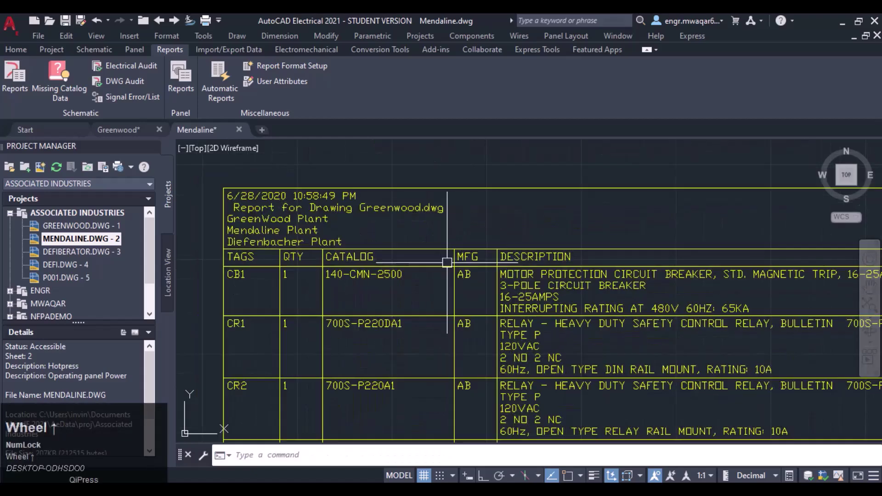
scroll(431, 225, "down", 6)
mouse_move(453, 241)
middle_mouse_down()
mouse_move(434, 222)
mouse_move(434, 208)
middle_mouse_up()
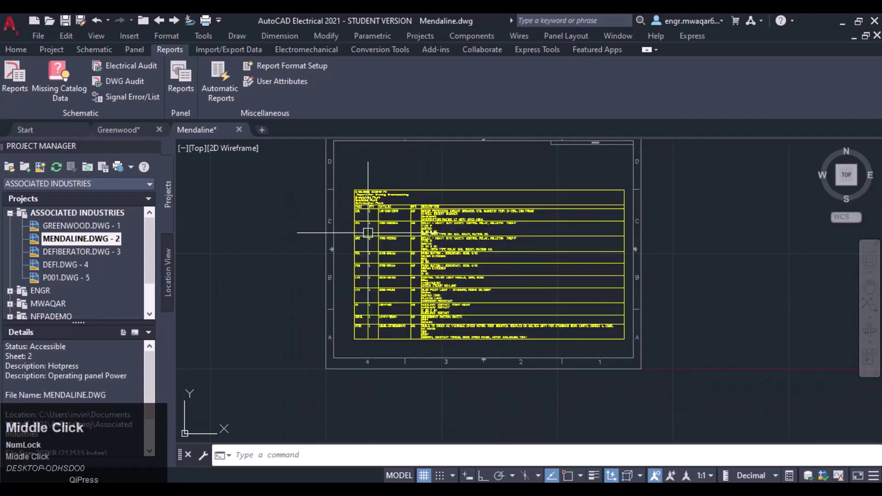
scroll(367, 233, "up", 4)
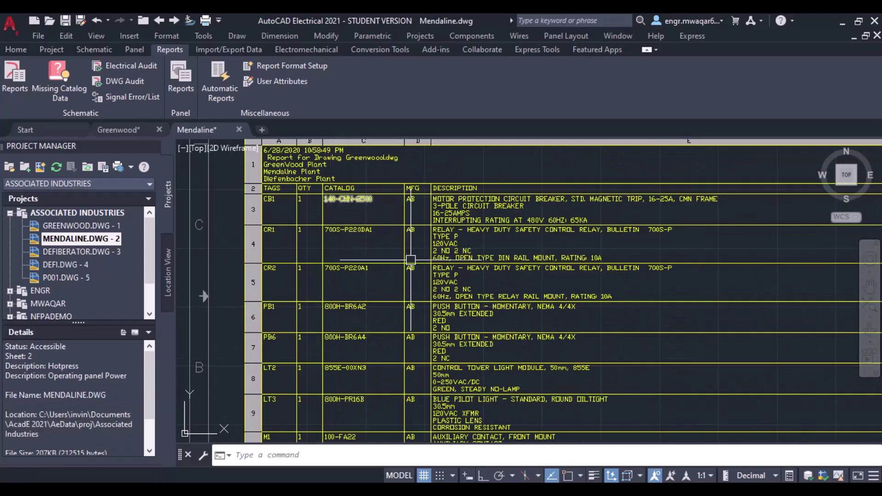
middle_click_drag(285, 220, 331, 183)
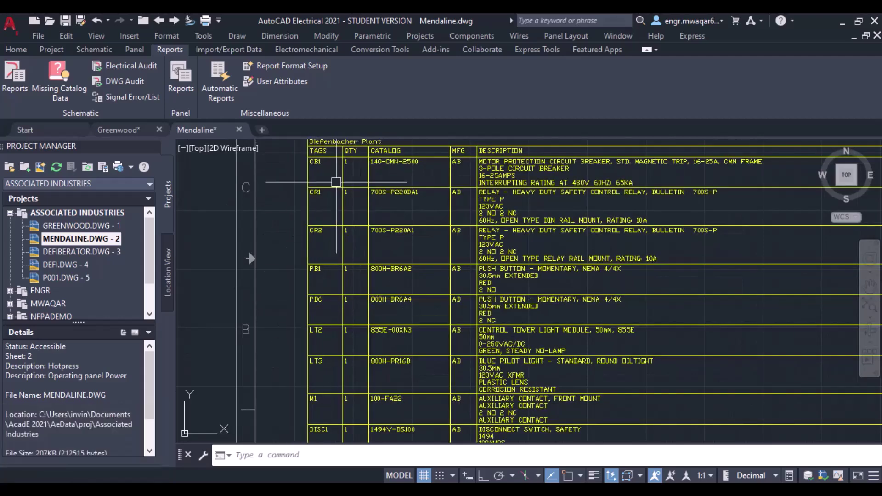
scroll(286, 153, "down", 4)
Generate the schematic Bill of Material report for the Greenwood drawing, saving the drawing in the process, and review the order of its entries.
left_click(125, 130)
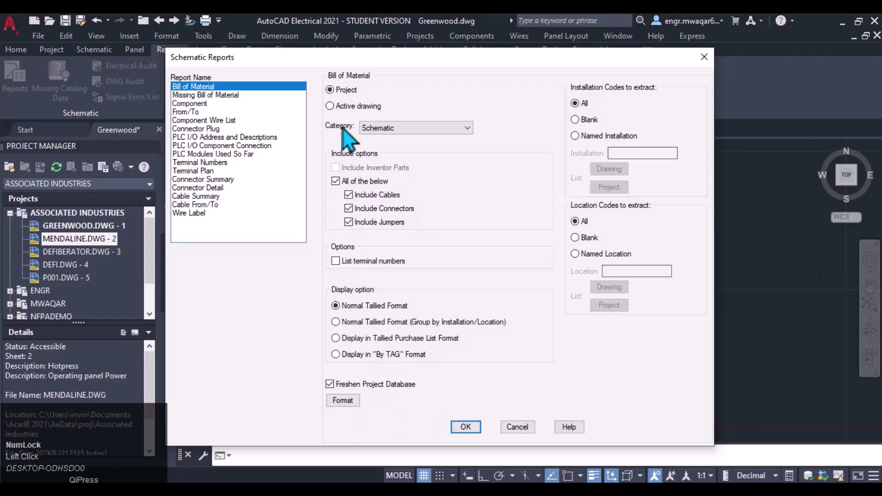
left_click(465, 427)
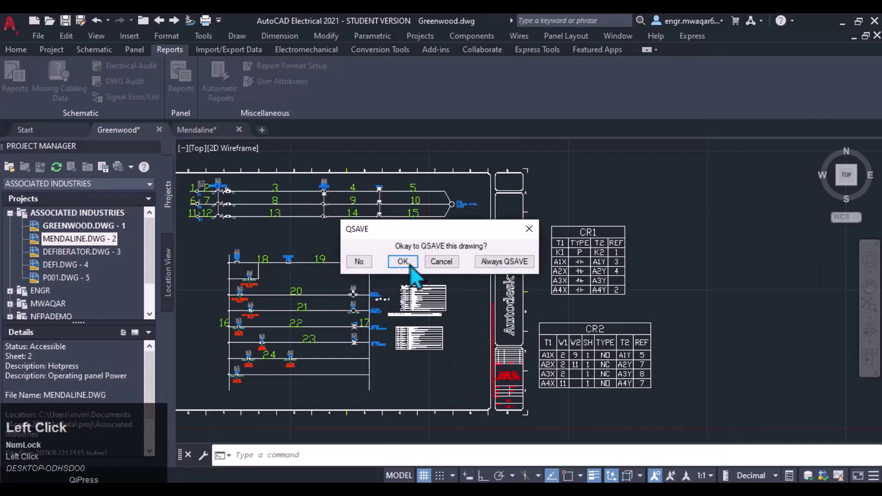
left_click(403, 262)
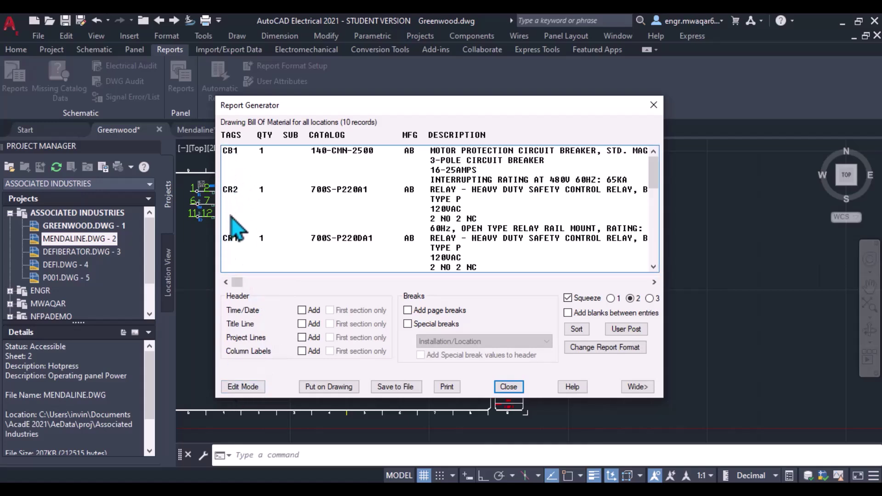
scroll(277, 208, "down", 2)
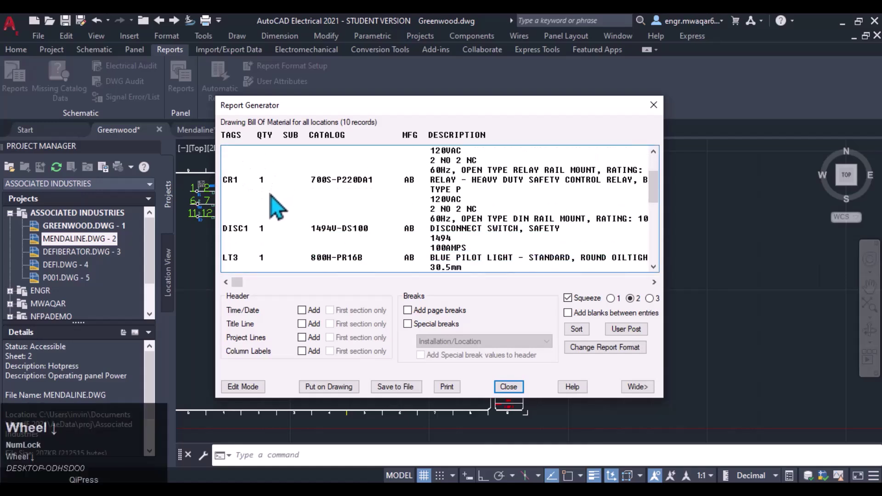
scroll(275, 213, "down", 10)
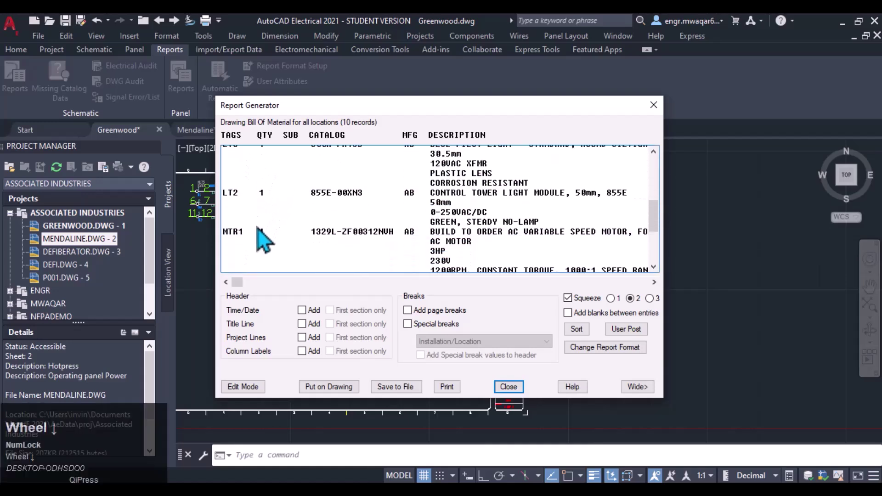
scroll(274, 241, "down", 1)
scroll(271, 232, "up", 12)
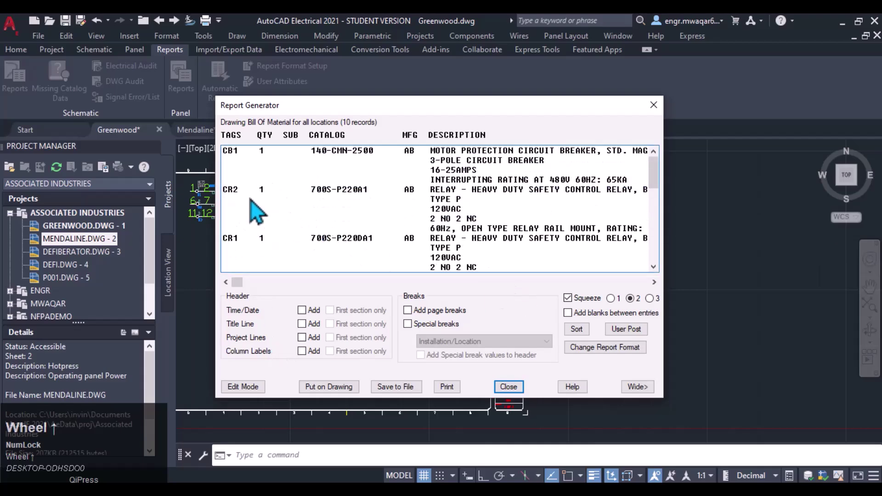
Open the report for editing and move the CR1 entry above CR2.
left_click(243, 386)
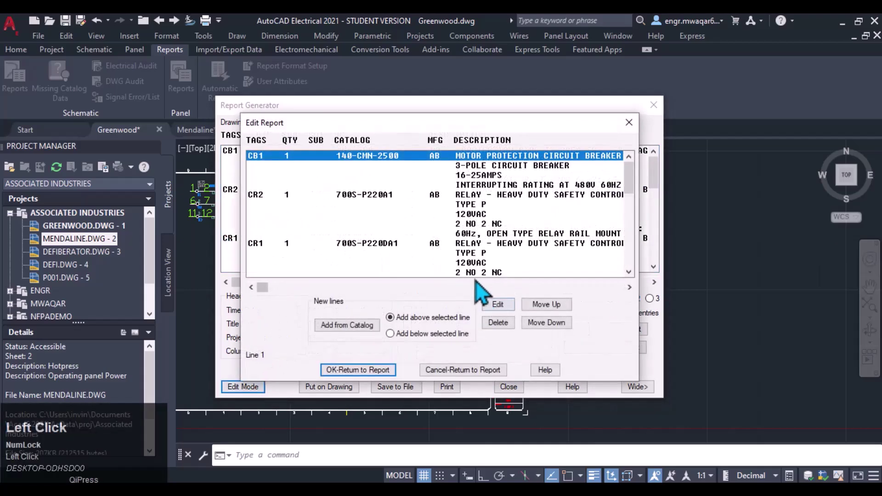
left_click(271, 244)
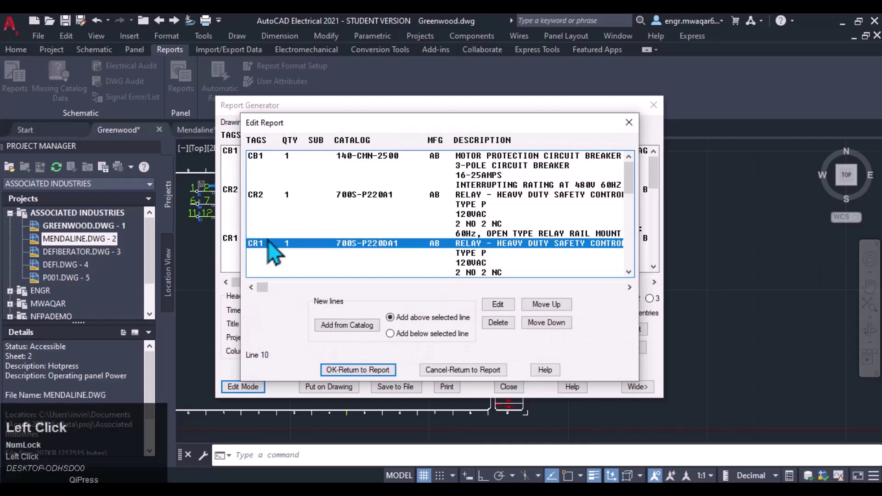
left_click(546, 304)
Move the push button entries PB1 and PB6 up together until they sit directly below CR2.
scroll(273, 249, "down", 10)
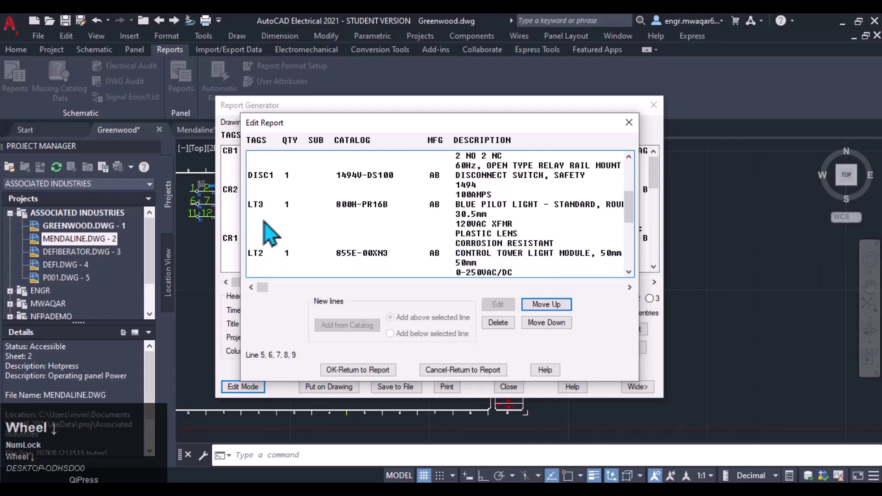
scroll(282, 266, "down", 1)
left_click(271, 204)
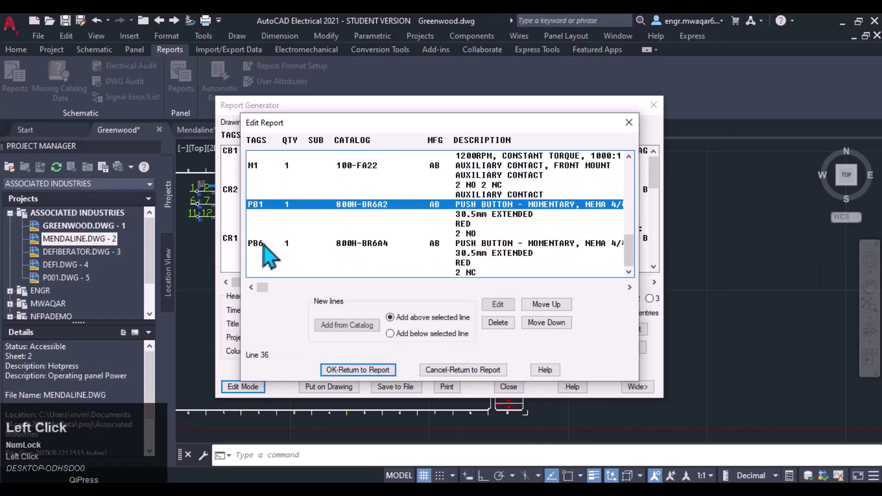
left_click(272, 243, "ctrl")
left_click(547, 304)
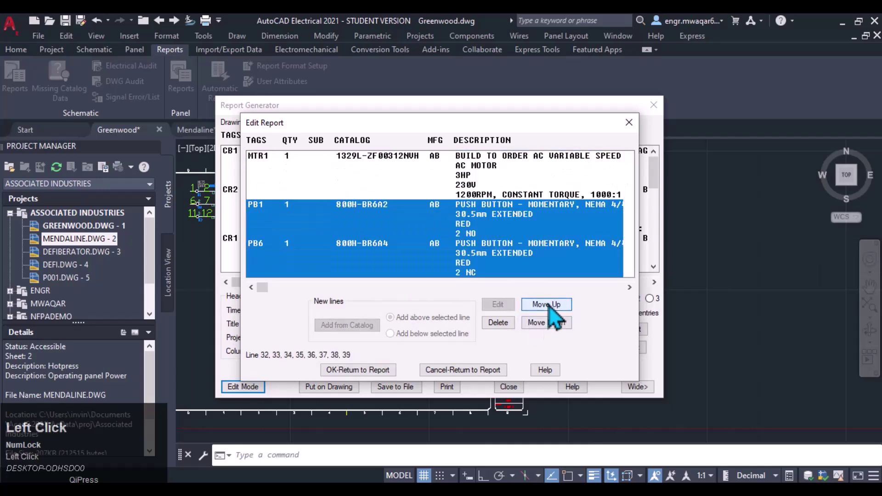
left_click(547, 304)
left_click(547, 304)
left_click(547, 304)
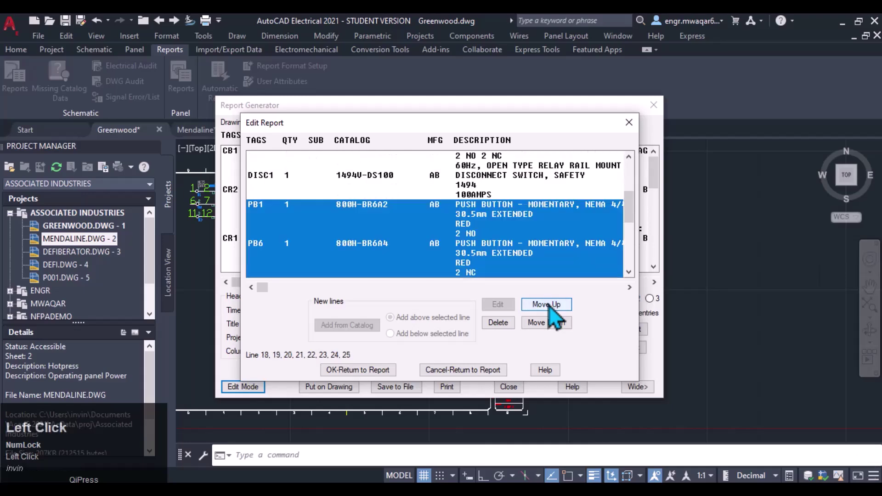
left_click(547, 304)
Check the reordered relay and push button entries, and move the LT2 entry above LT3.
scroll(307, 219, "up", 3)
scroll(307, 219, "up", 1)
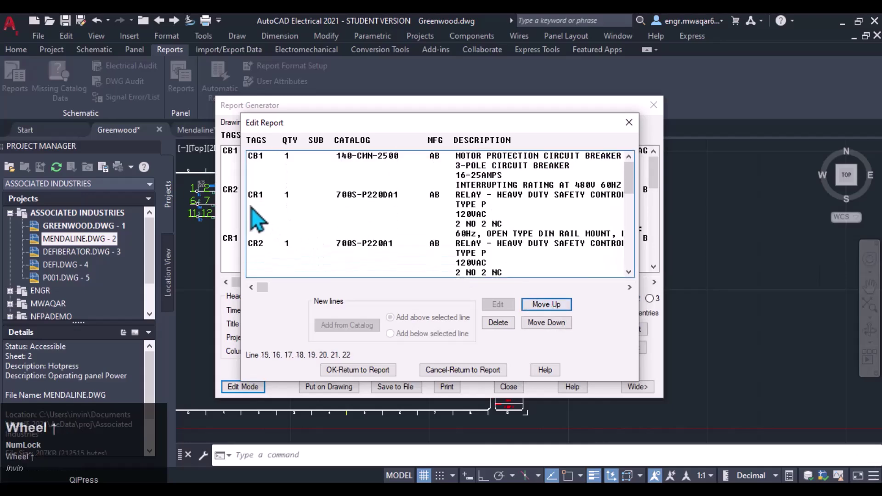
scroll(271, 230, "down", 3)
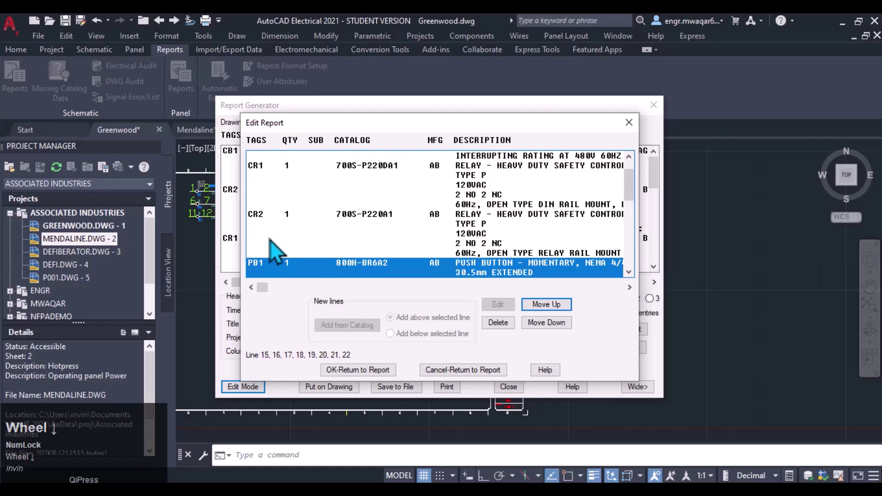
scroll(266, 211, "down", 2)
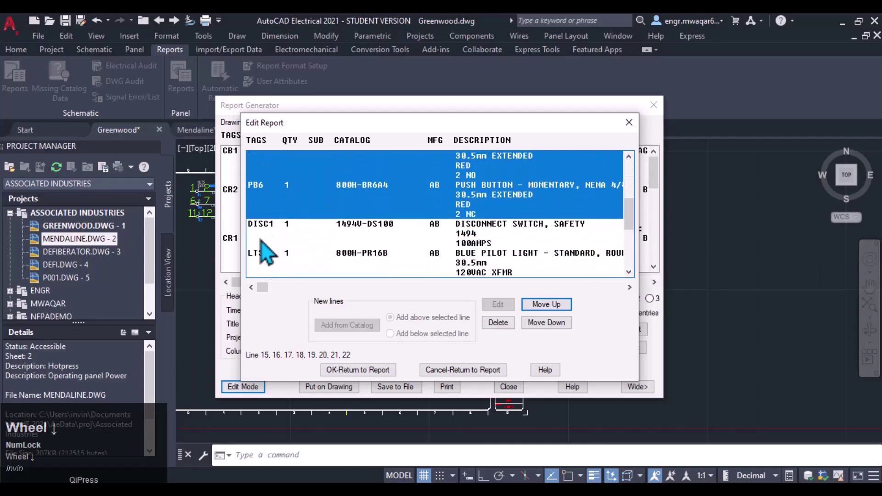
scroll(285, 248, "down", 2)
left_click(254, 195)
left_click(256, 243)
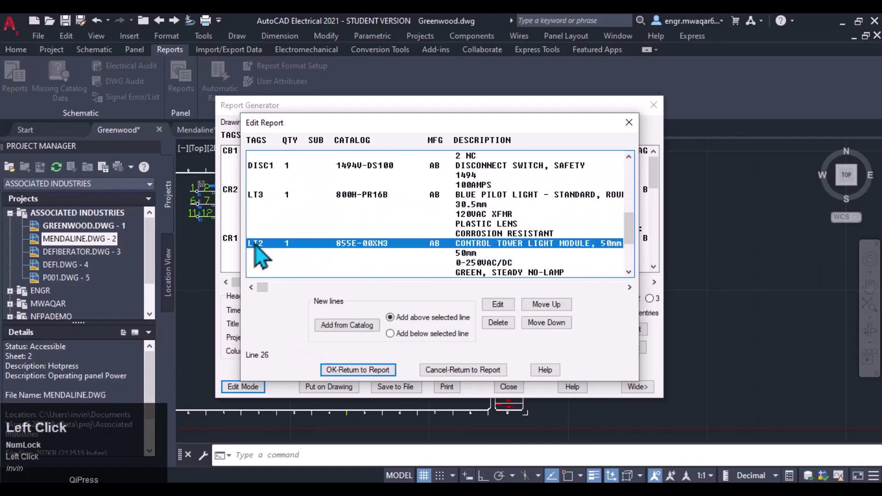
left_click(536, 307)
scroll(282, 227, "down", 3)
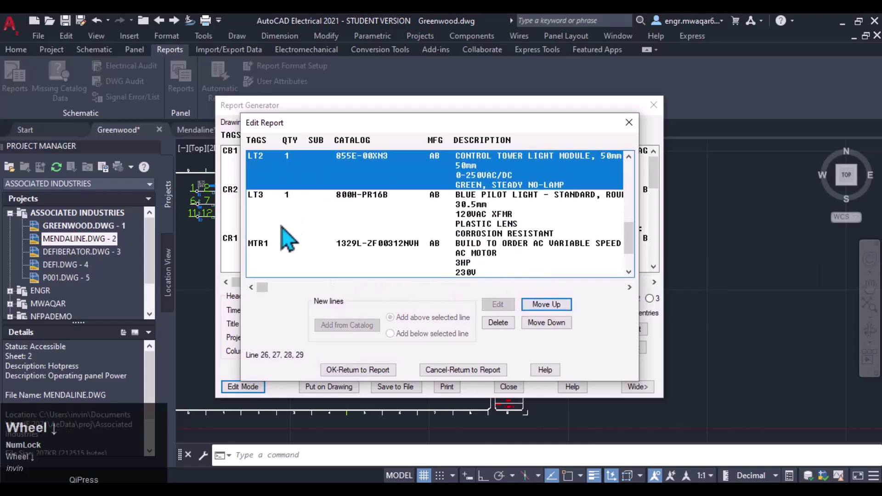
Move the LT2 and LT3 pilot light entries up together so they sit directly below PB6.
left_click(255, 203, "ctrl")
left_click(547, 305)
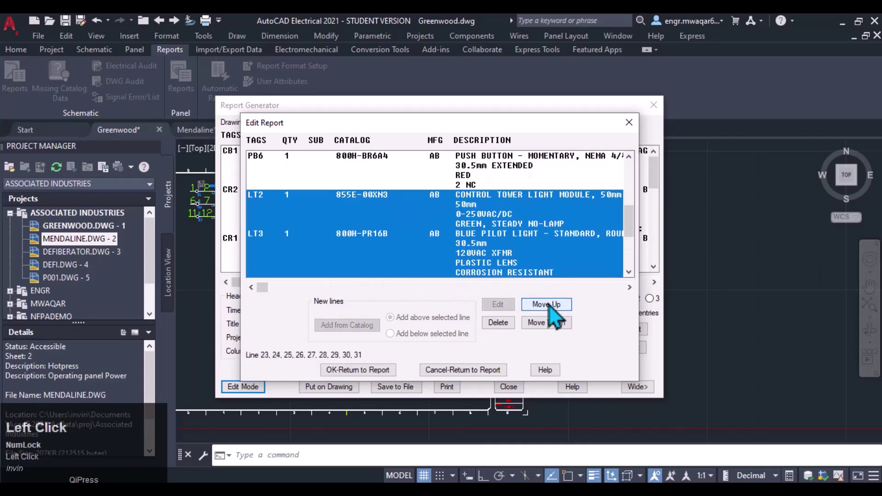
scroll(313, 232, "up", 5)
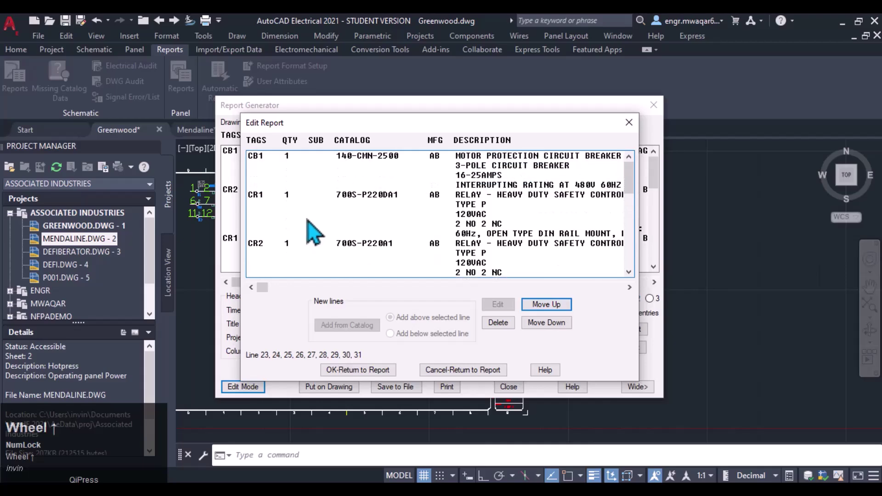
Move the M1 entry up above MTR1 and DISC1, directly below LT3, and accept the edited report.
scroll(307, 222, "down", 5)
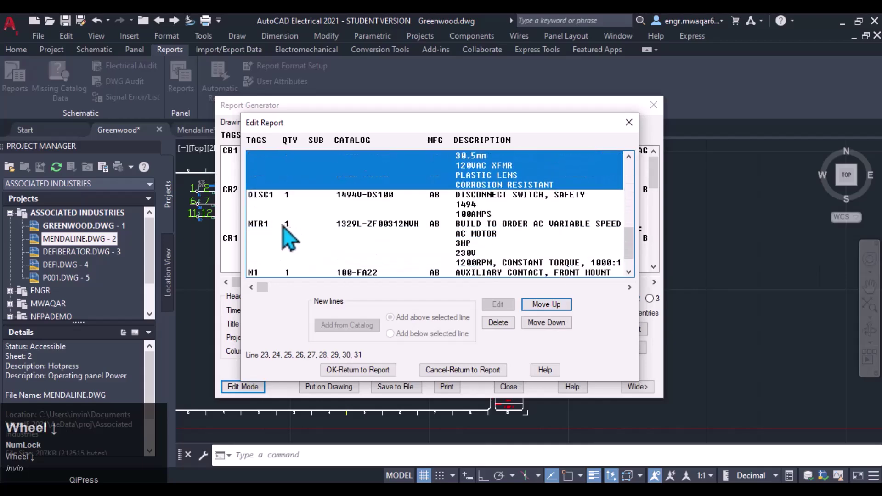
left_click(260, 244)
left_click(546, 305)
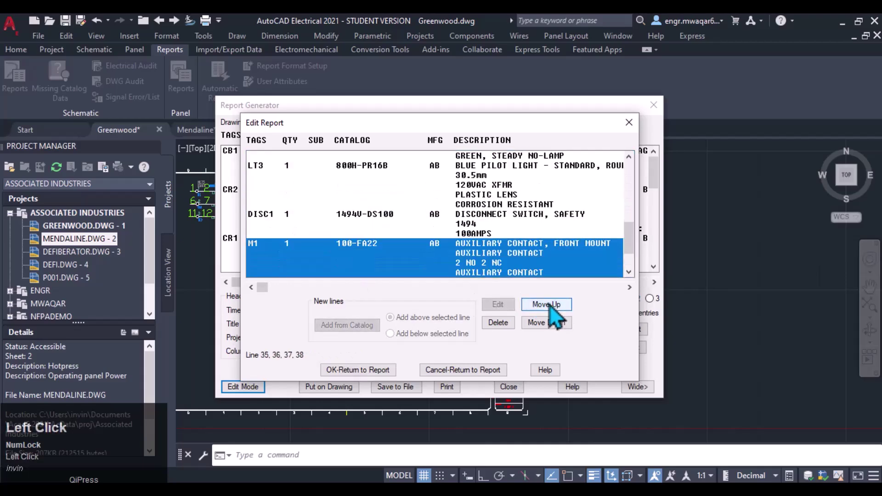
left_click(547, 304)
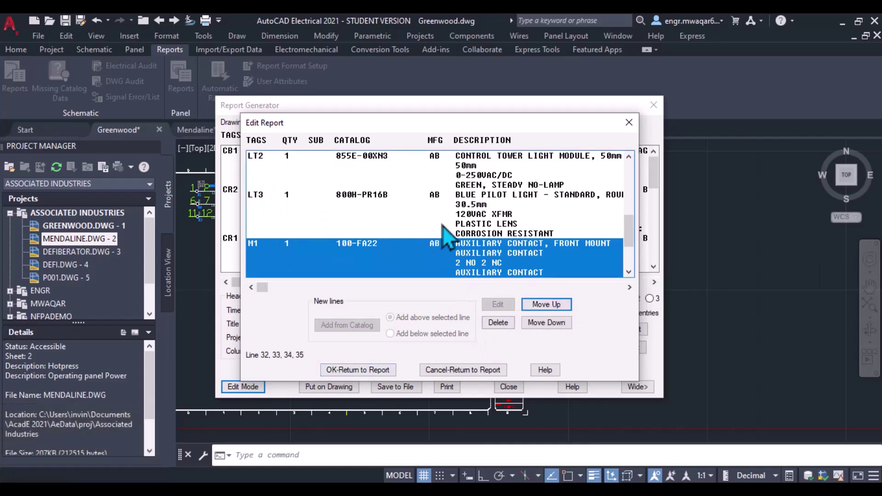
left_click(359, 370)
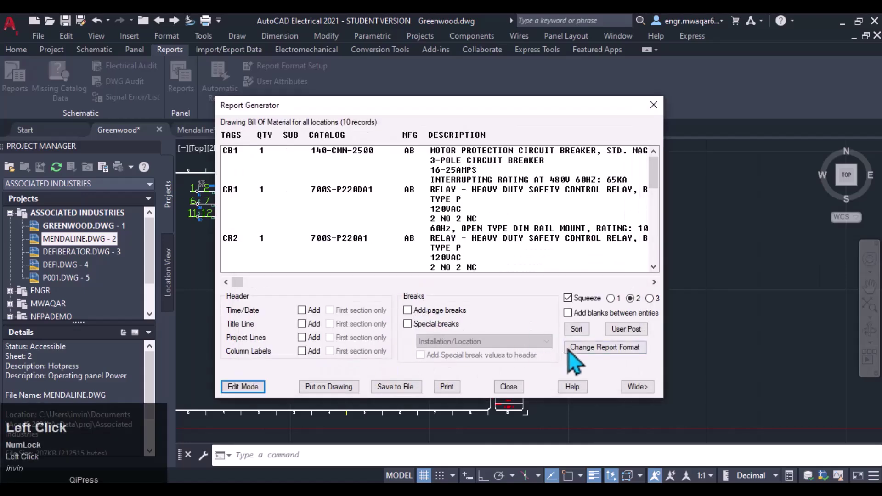
left_click(244, 387)
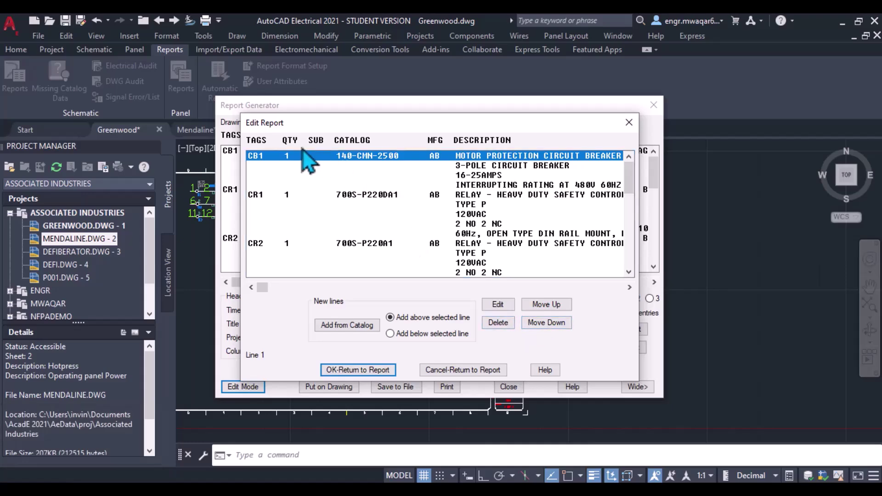
left_click(363, 370)
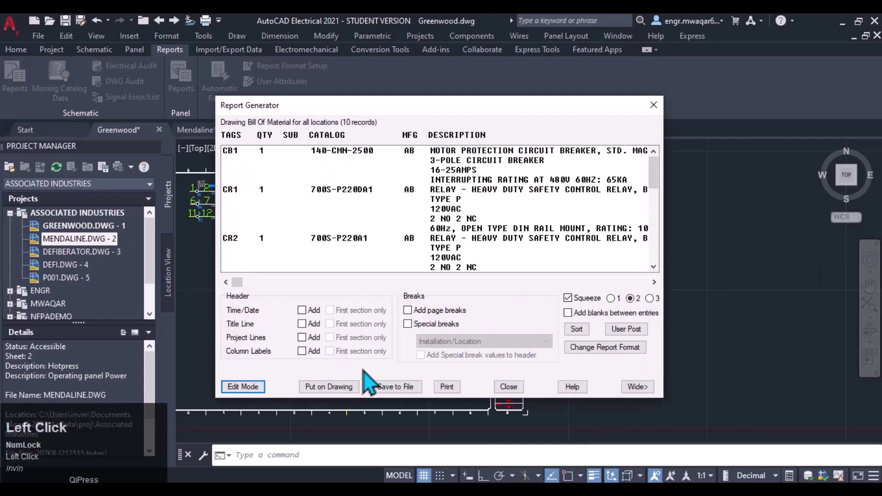
Add the time/date, title line, project lines and column labels to the report header.
left_click(302, 324)
left_click(302, 310)
left_click(302, 338)
left_click(302, 351)
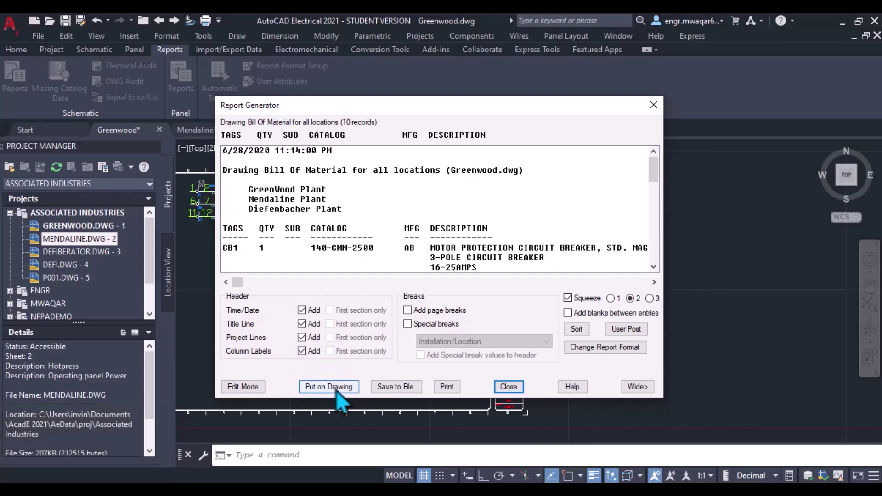
Start putting the report on the drawing and set its table style to ACE-TS-INCH.
left_click(338, 388)
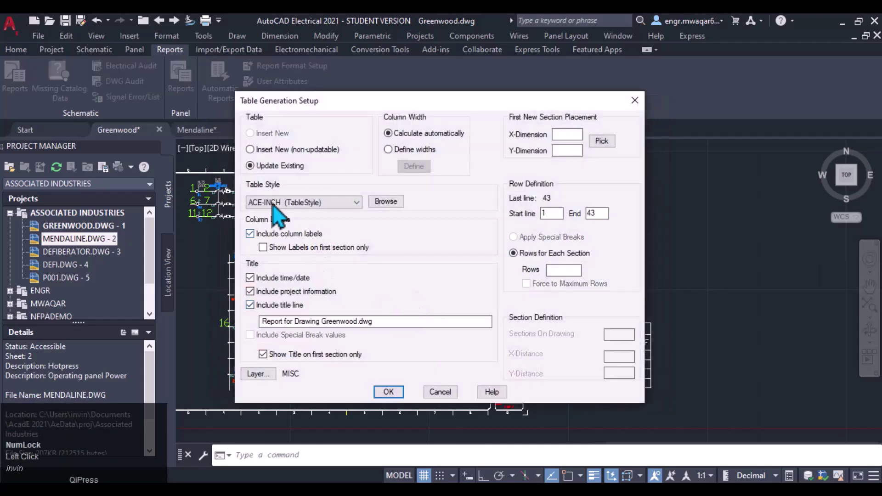
left_click(354, 202)
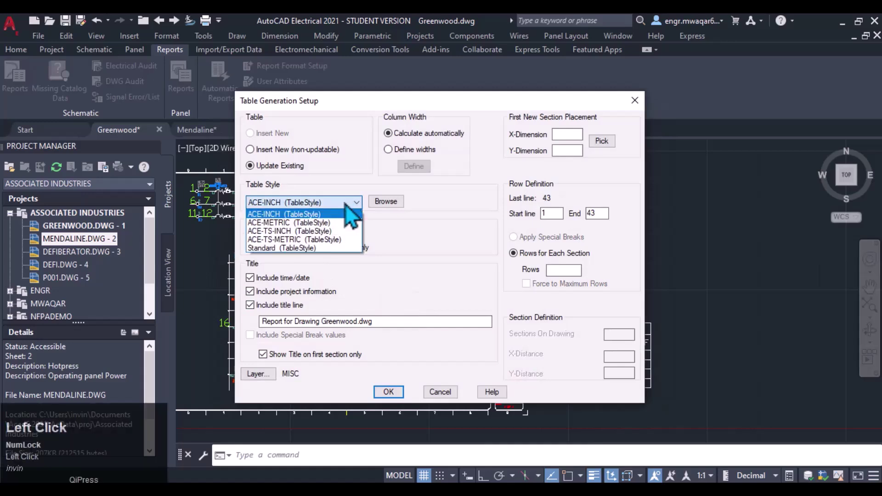
left_click(319, 217)
left_click(351, 203)
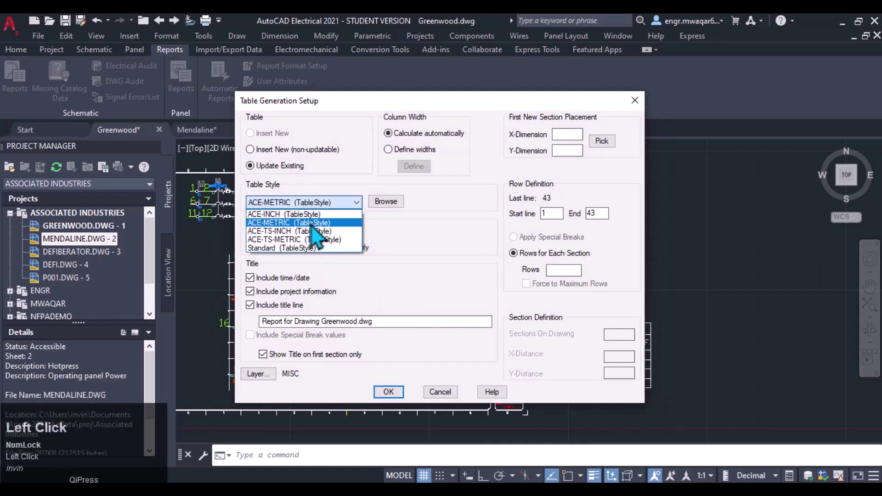
left_click(340, 214)
left_click(351, 202)
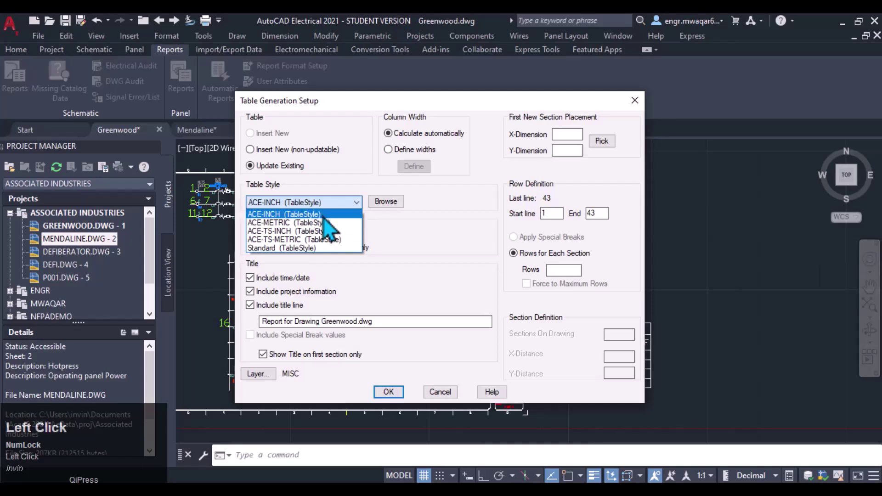
left_click(318, 214)
left_click(323, 206)
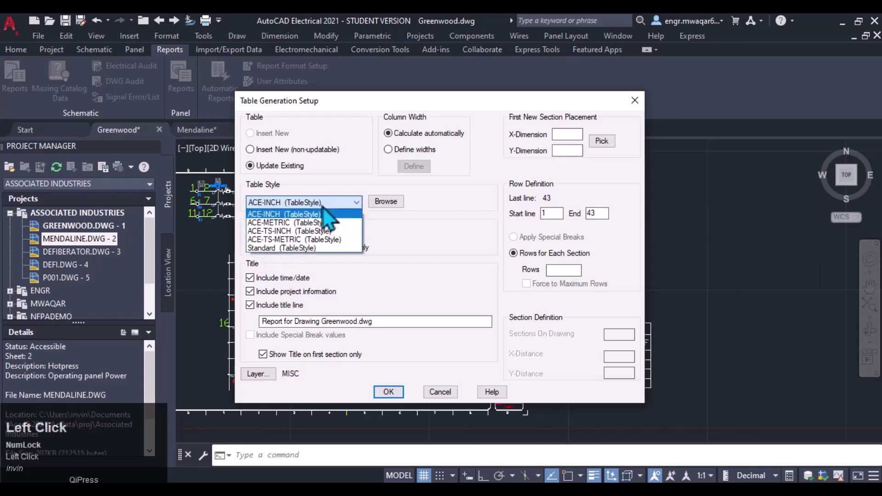
left_click(300, 232)
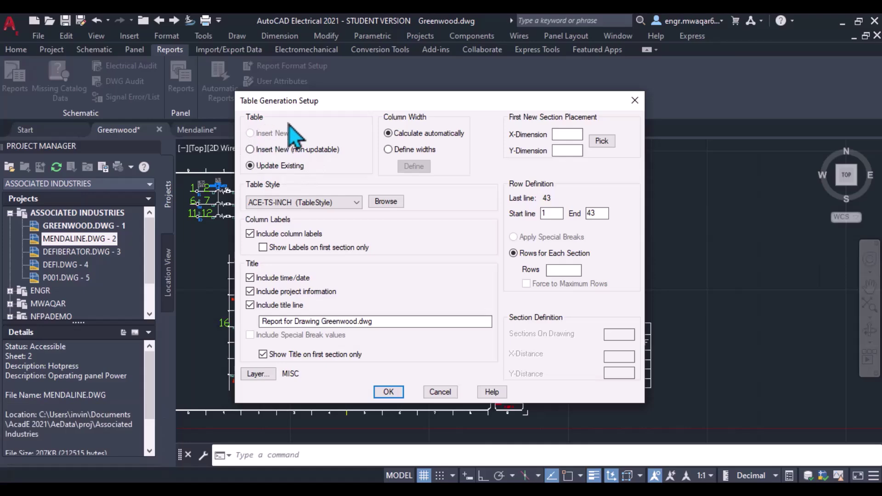
Update the existing table in the Greenwood drawing with the edited report and close the report generator.
left_click_drag(398, 101, 220, 48)
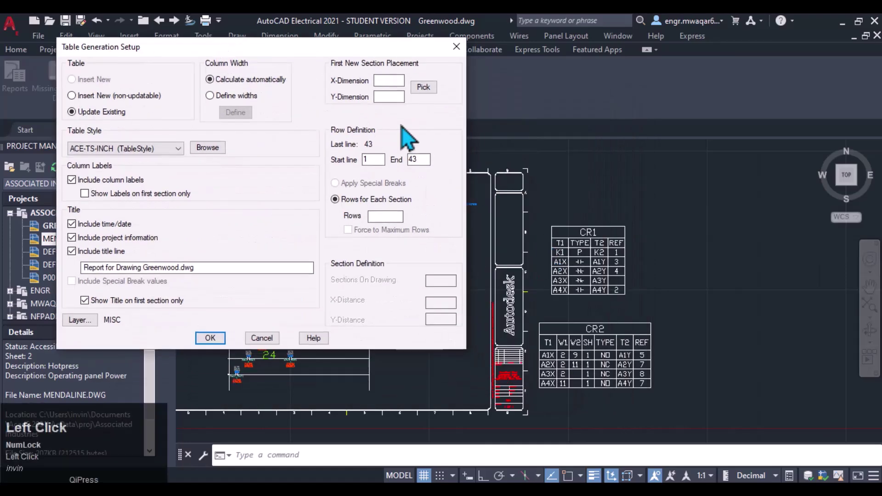
left_click_drag(402, 126, 509, 273)
left_click_drag(241, 76, 516, 21)
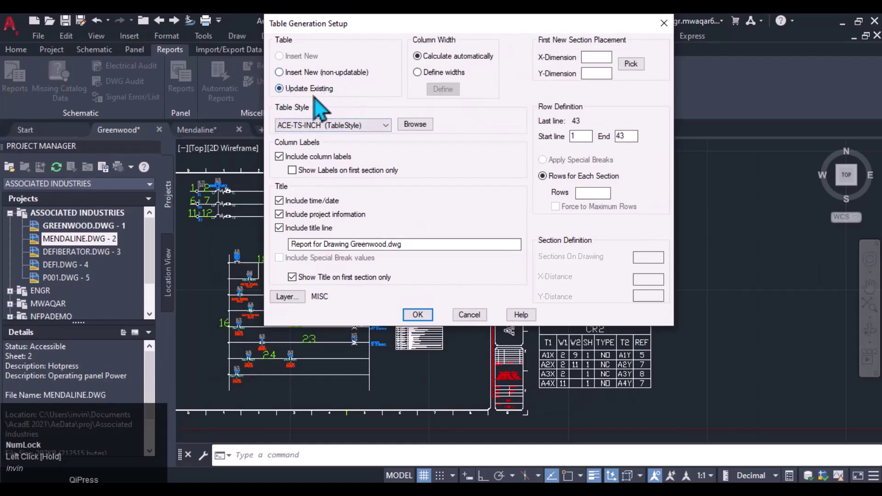
left_click(412, 319)
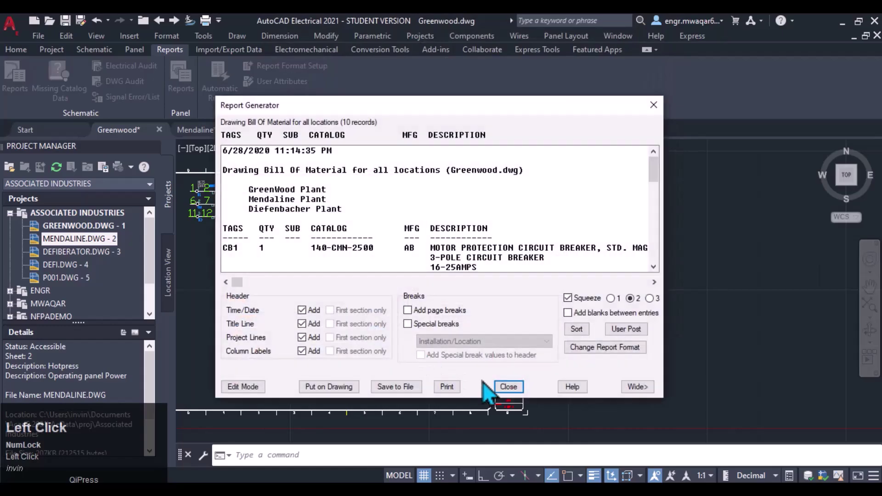
left_click(510, 388)
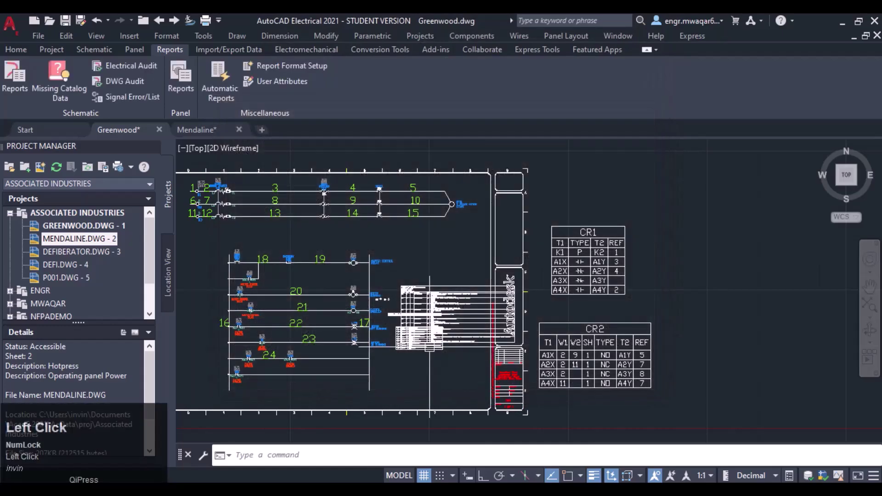
Examine the updated bill of materials table in the drawing, checking the order of its tags and where it overlaps other tables.
scroll(581, 332, "up", 6)
scroll(487, 327, "down", 6)
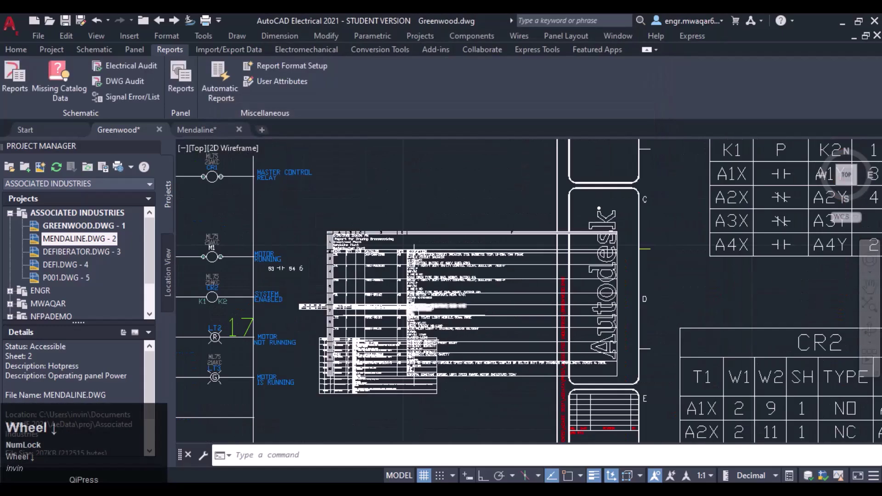
mouse_move(414, 320)
middle_mouse_down()
mouse_move(411, 219)
mouse_move(399, 209)
middle_mouse_up()
scroll(398, 216, "up", 6)
mouse_move(338, 172)
middle_mouse_down()
mouse_move(338, 180)
mouse_move(427, 208)
middle_mouse_up()
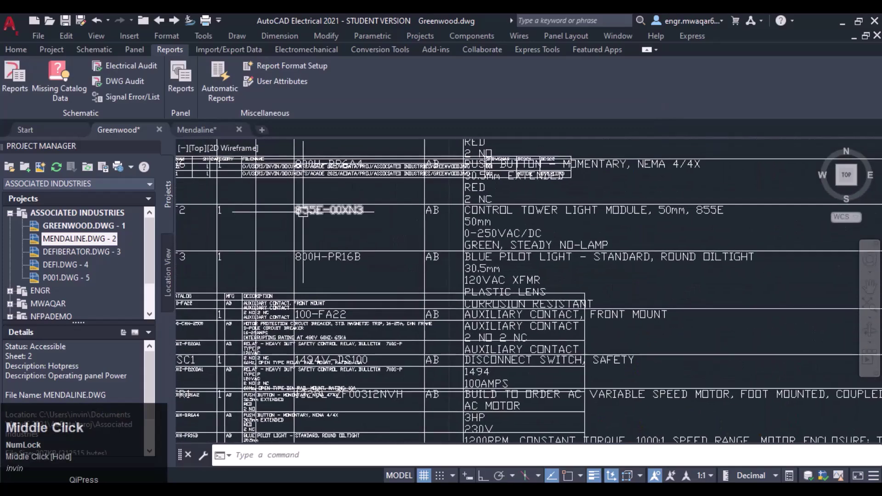
scroll(249, 207, "down", 8)
middle_click_drag(244, 206, 274, 259)
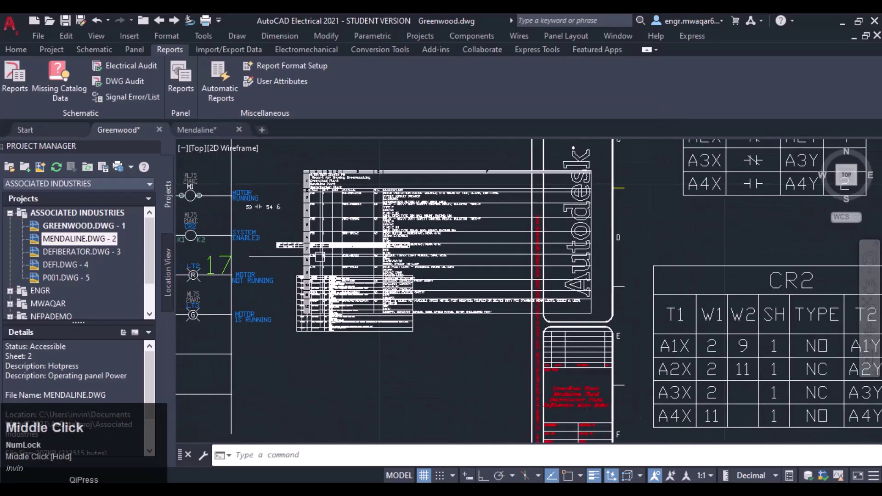
scroll(273, 259, "up", 1)
scroll(353, 199, "up", 8)
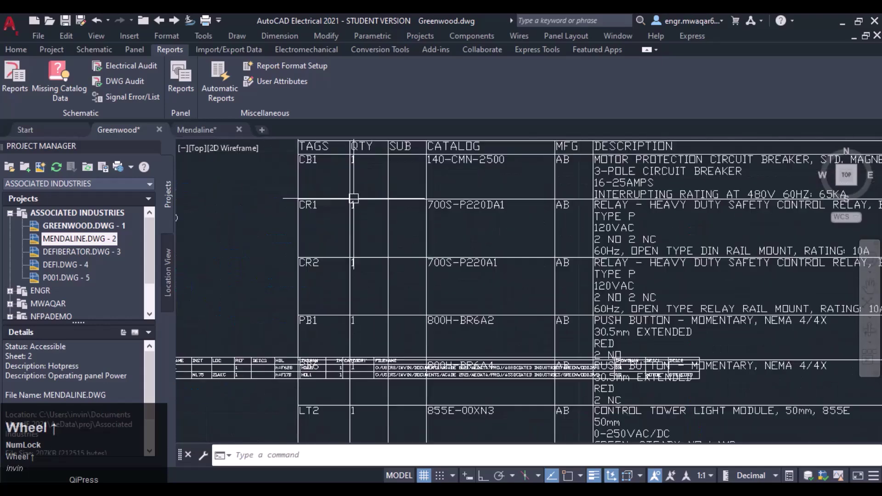
scroll(308, 162, "up", 2)
scroll(335, 290, "up", 3)
scroll(335, 329, "down", 3)
scroll(342, 334, "up", 2)
middle_click_drag(343, 336, 348, 231)
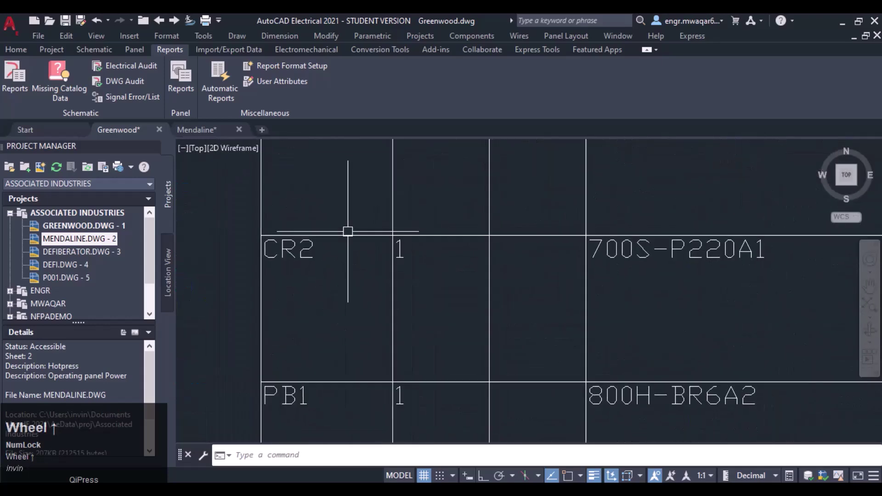
scroll(335, 326, "down", 2)
middle_click_drag(342, 335, 340, 205)
scroll(343, 206, "up", 2)
middle_click_drag(302, 346, 316, 214)
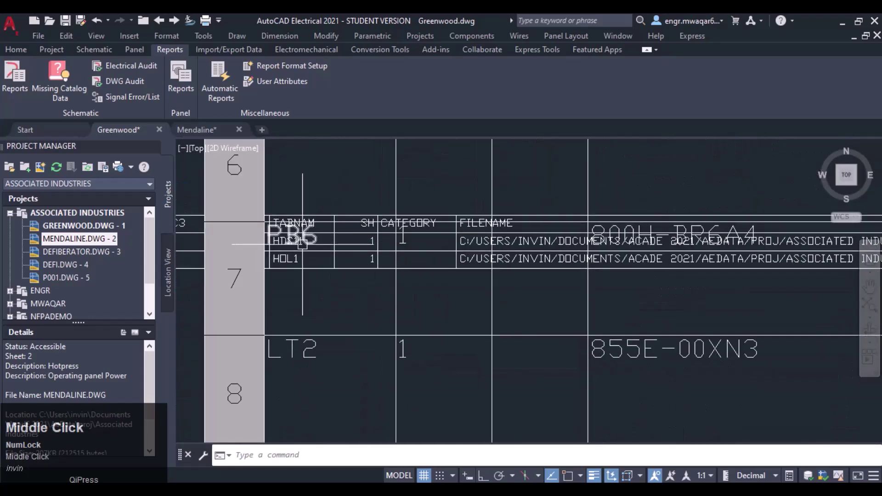
middle_click_drag(368, 386, 362, 236)
scroll(362, 237, "up", 2)
scroll(341, 333, "down", 4)
middle_click_drag(337, 379, 339, 240)
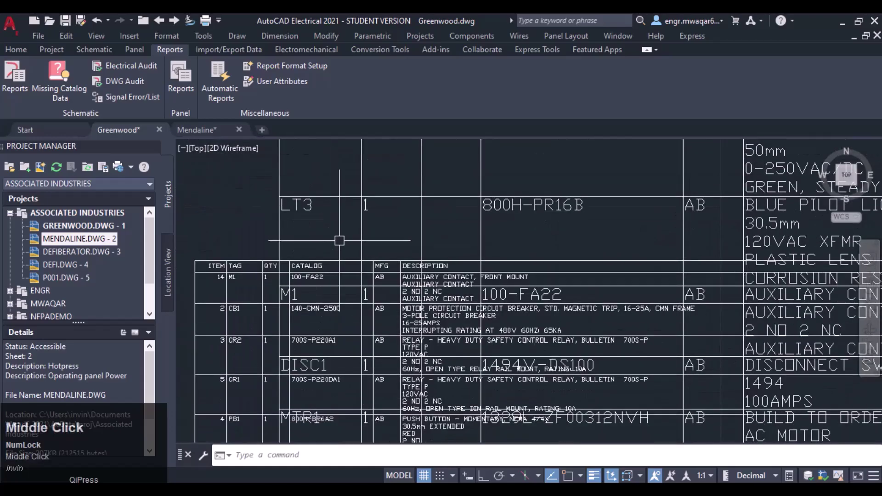
scroll(328, 358, "down", 2)
scroll(390, 241, "up", 2)
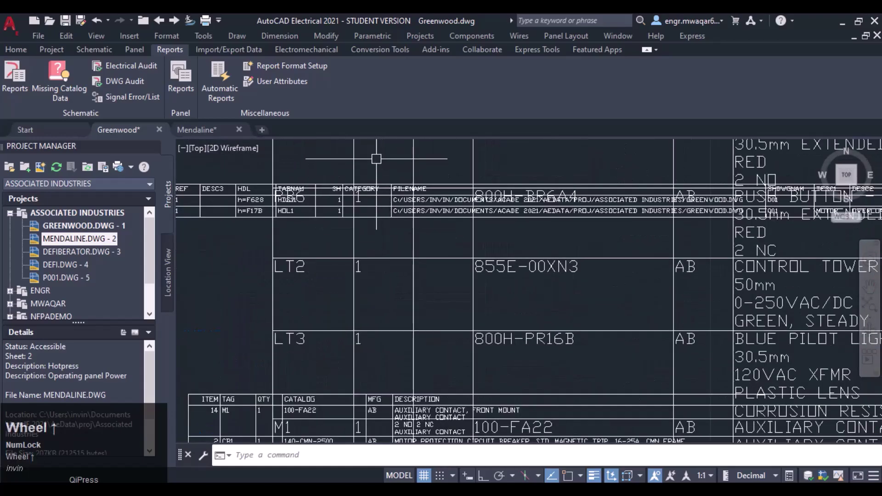
middle_click_drag(374, 158, 343, 252)
scroll(343, 253, "down", 4)
scroll(358, 210, "down", 2)
mouse_move(361, 191)
middle_mouse_down()
mouse_move(356, 211)
mouse_move(317, 254)
middle_mouse_up()
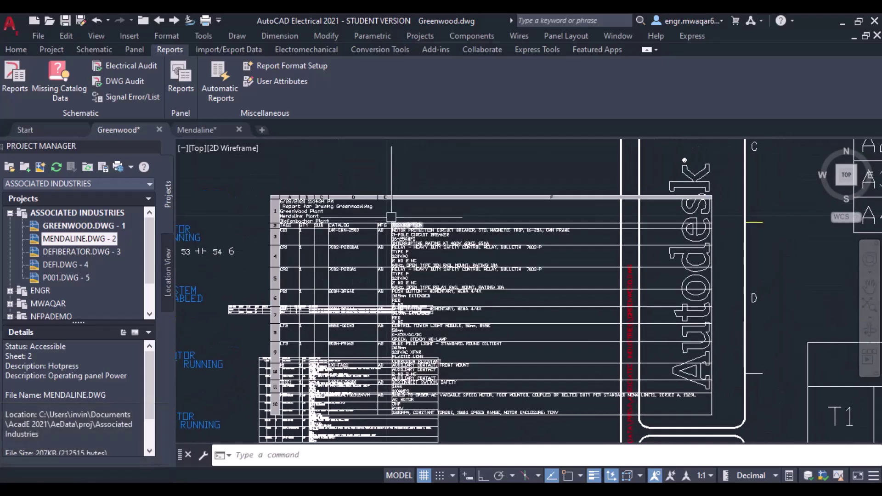
Move the bill of materials table out of the drawing frame into the empty area right of the CR1 and CR2 tables.
scroll(479, 180, "down", 3)
middle_click_drag(479, 181, 350, 181)
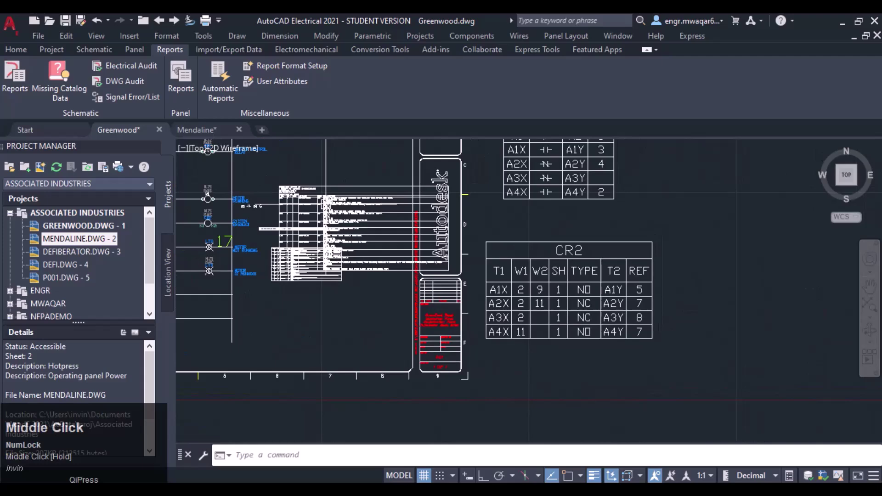
left_click(94, 49)
left_click(404, 98)
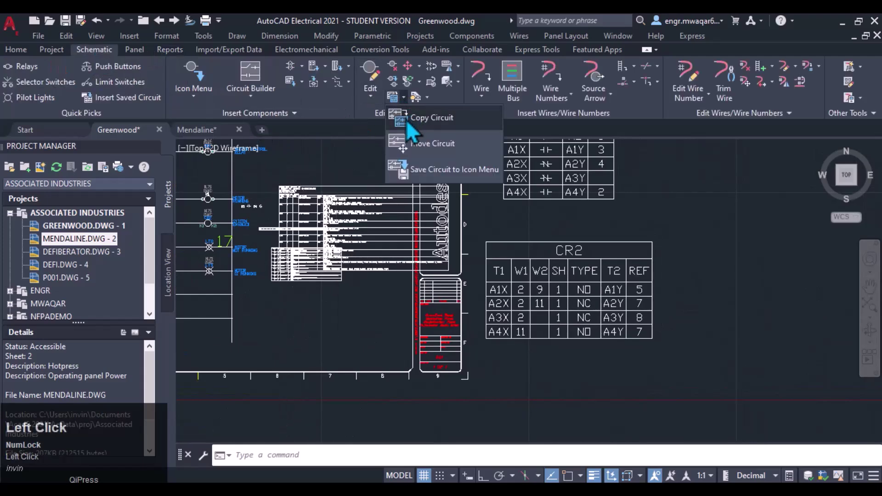
left_click(414, 119)
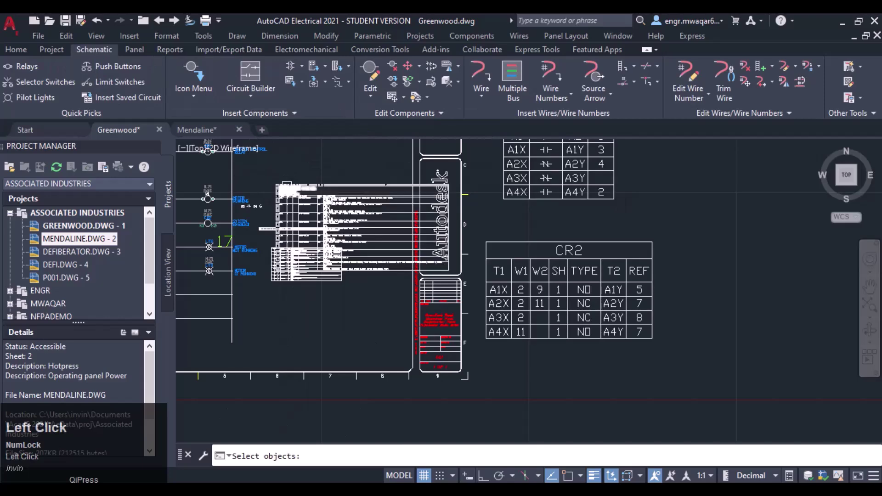
left_click(345, 188)
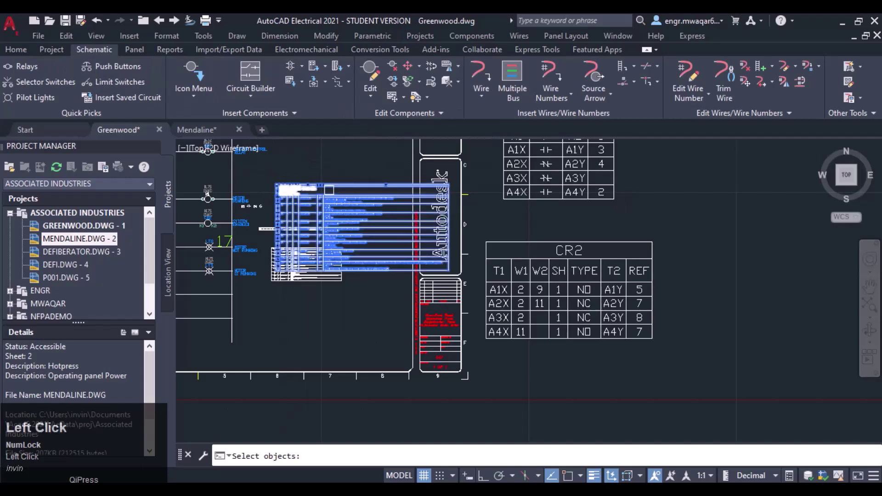
key("Return")
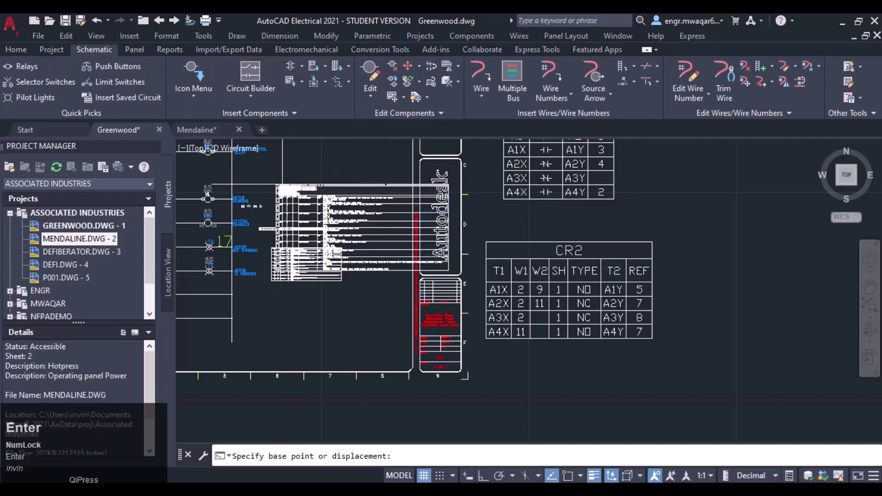
left_click(279, 186)
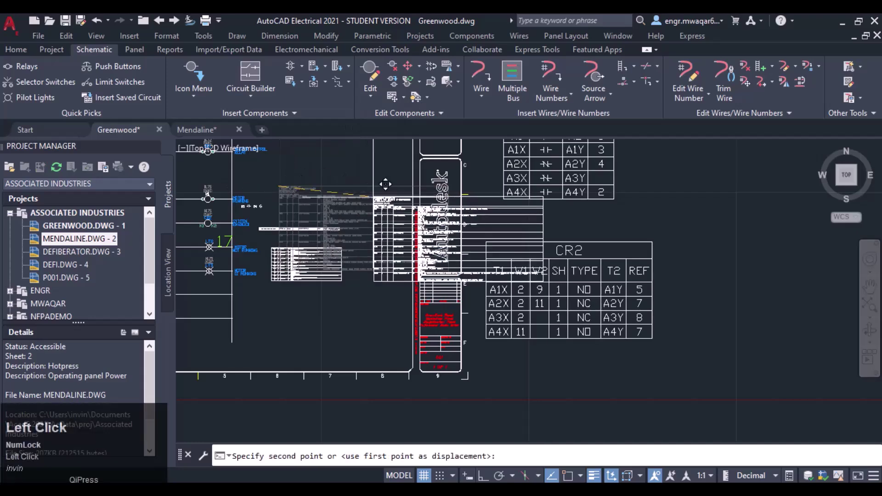
left_click(686, 158)
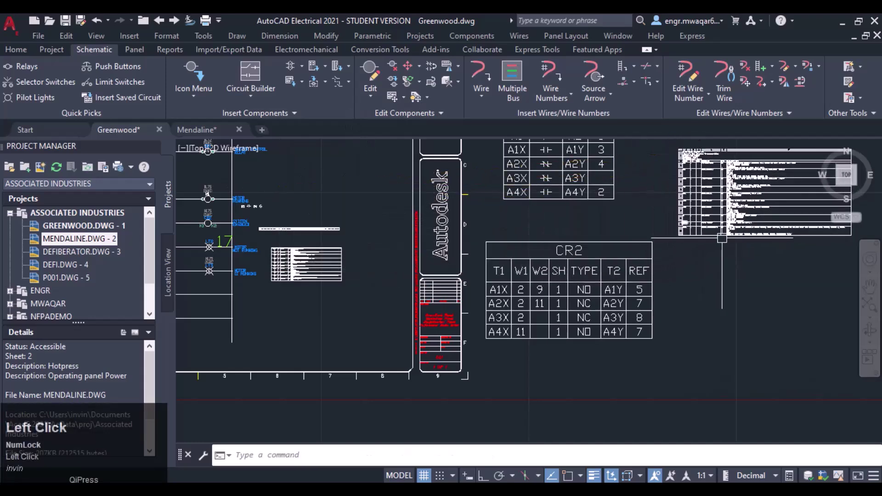
Examine the relocated bill of materials table, checking its header, tags, catalog numbers and descriptions.
scroll(685, 286, "up", 3)
middle_click_drag(685, 285, 317, 480)
scroll(335, 221, "down", 3)
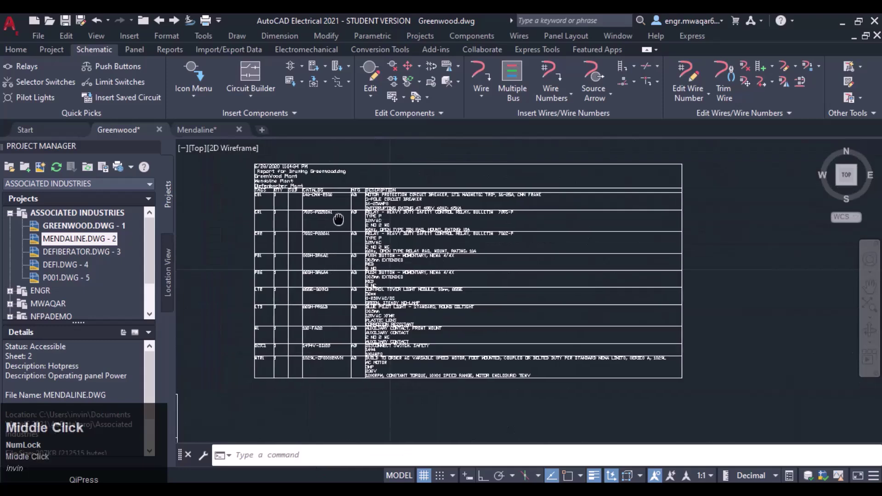
middle_click_drag(335, 221, 388, 249)
scroll(400, 250, "up", 2)
scroll(401, 250, "up", 2)
scroll(395, 238, "down", 2)
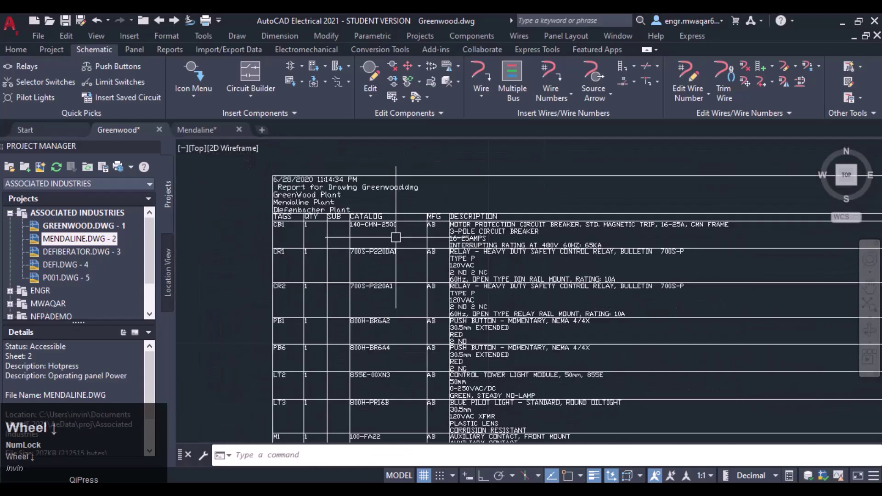
scroll(396, 237, "down", 2)
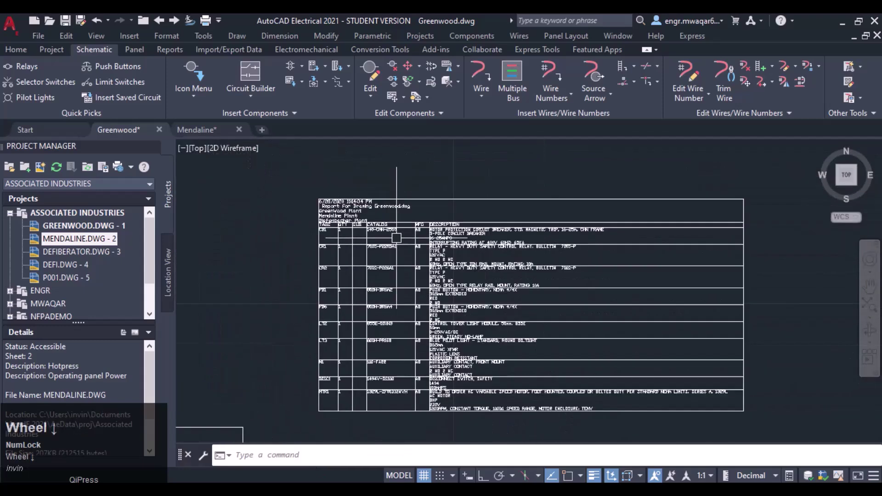
Insert one blank row above and one blank row below the CB1 row of the bill of materials table.
left_click(344, 240)
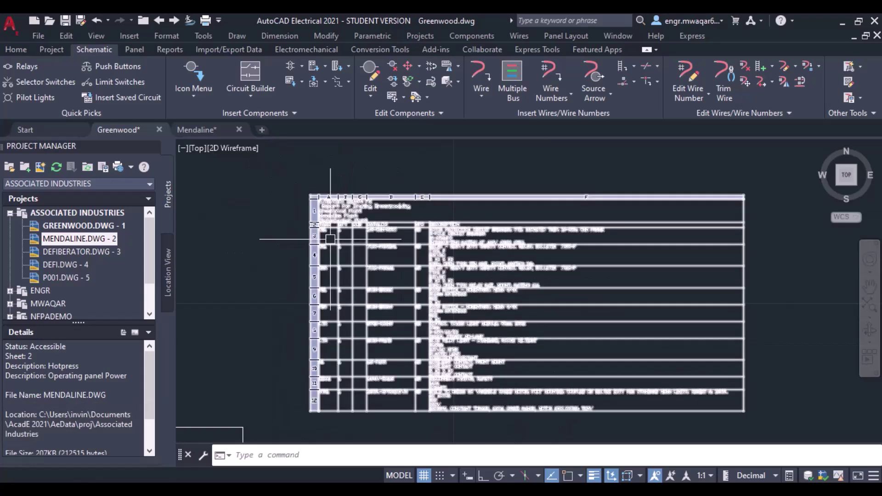
left_click(328, 236)
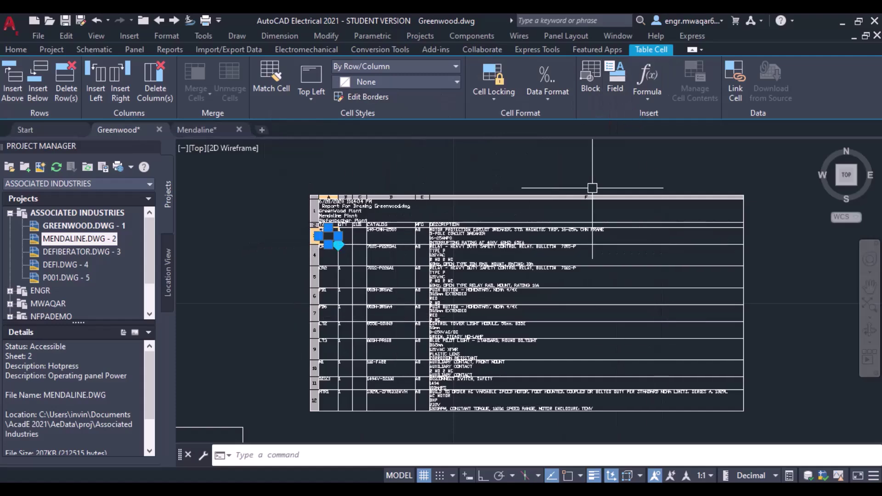
scroll(339, 236, "up", 4)
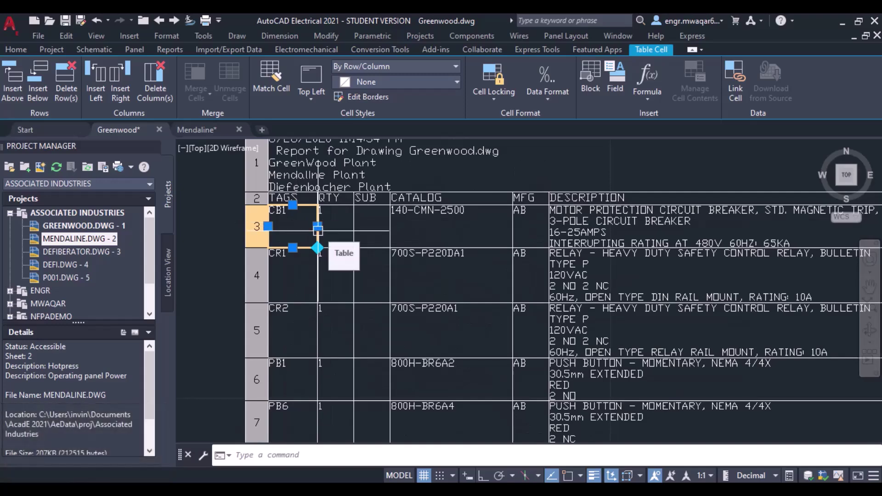
scroll(381, 225, "down", 3)
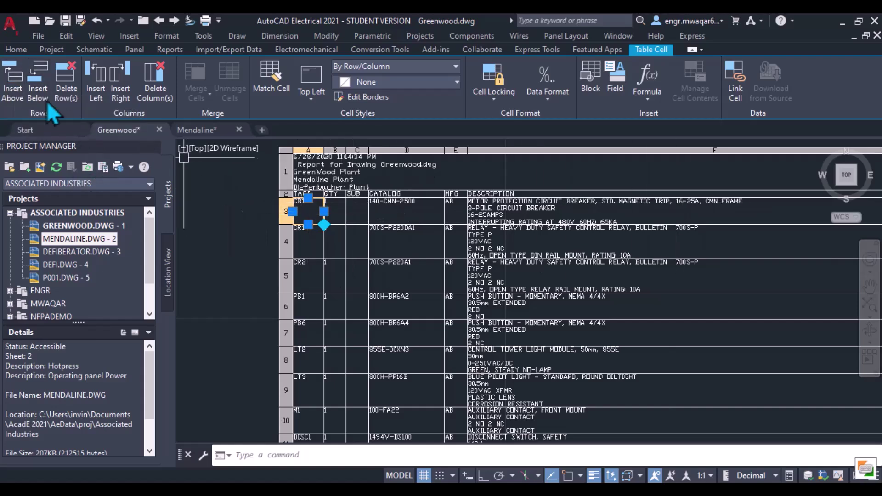
left_click(12, 92)
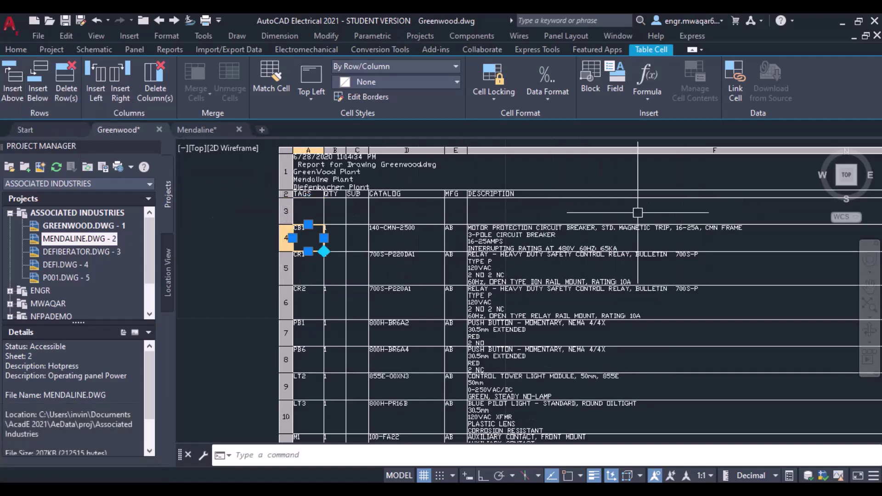
left_click(37, 94)
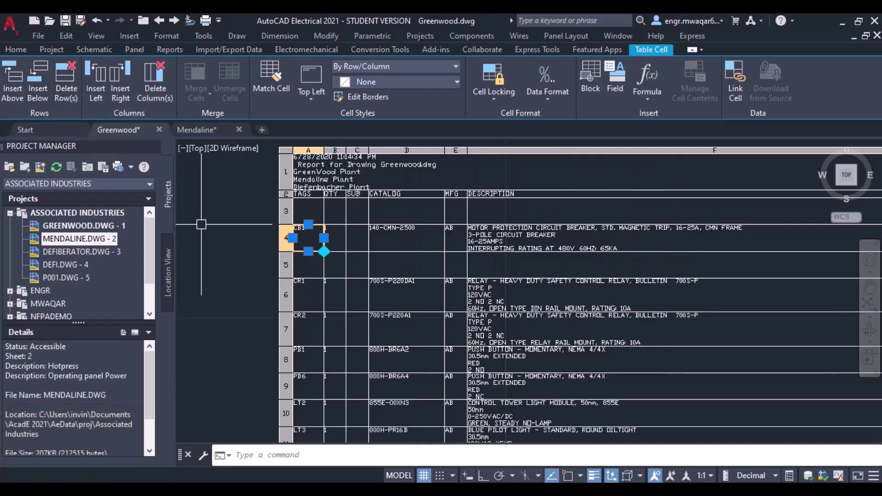
Delete the blank rows below and above the CB1 row.
left_click(313, 270)
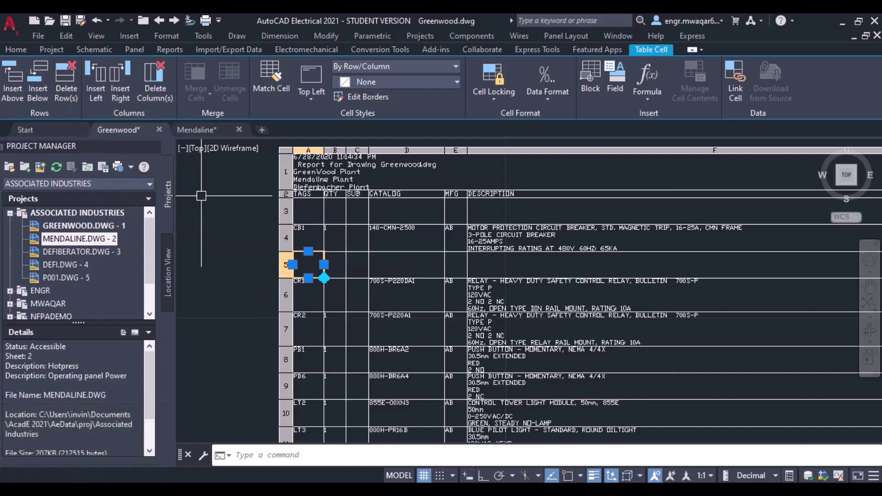
left_click(66, 83)
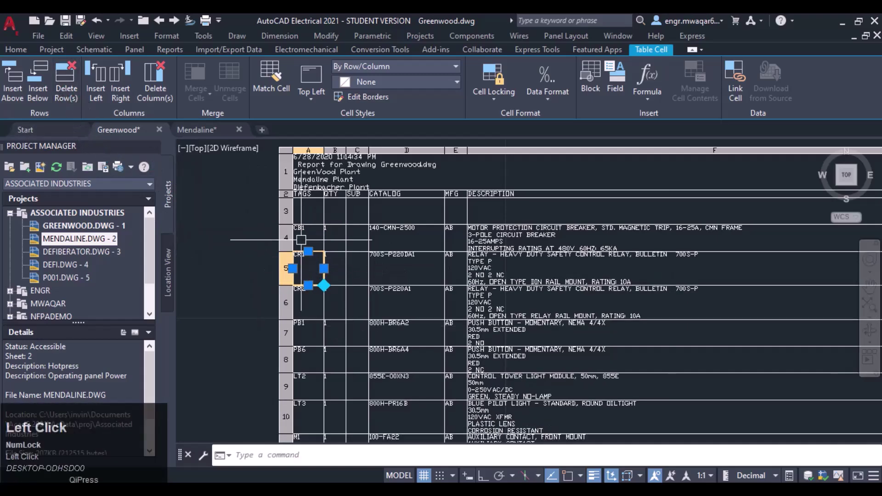
left_click(335, 211)
left_click(66, 82)
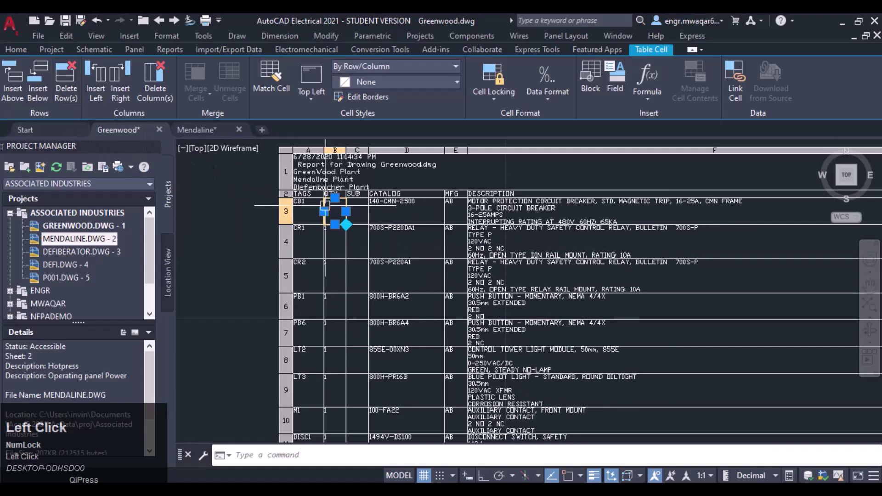
Insert one blank column on each side of the CATALOG column.
left_click(390, 211)
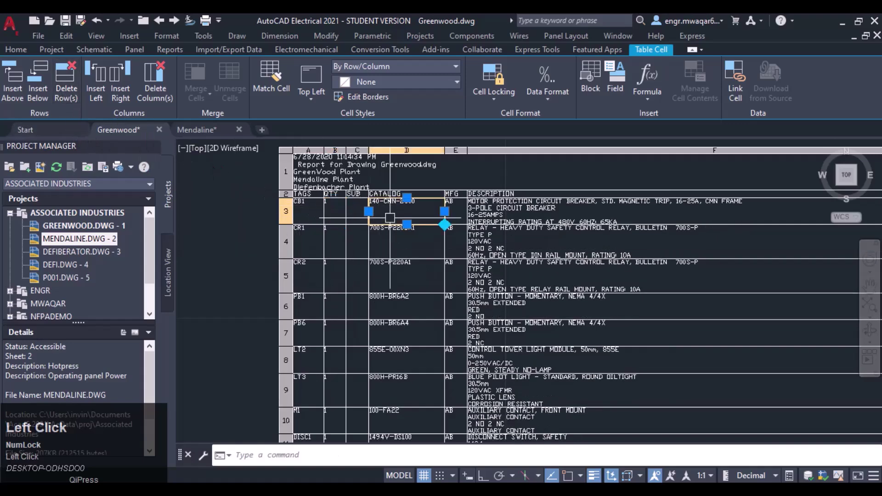
left_click(96, 92)
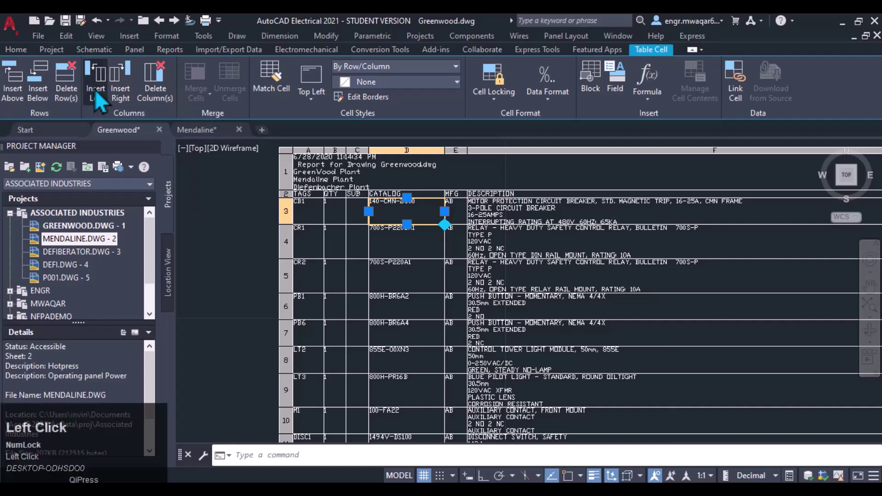
left_click(121, 90)
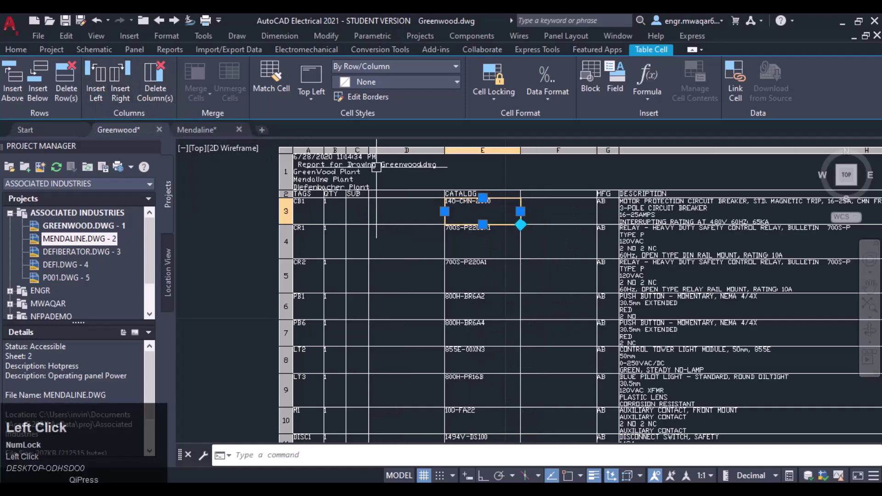
Delete the blank columns on both sides of the CATALOG column.
left_click(573, 210)
left_click(155, 85)
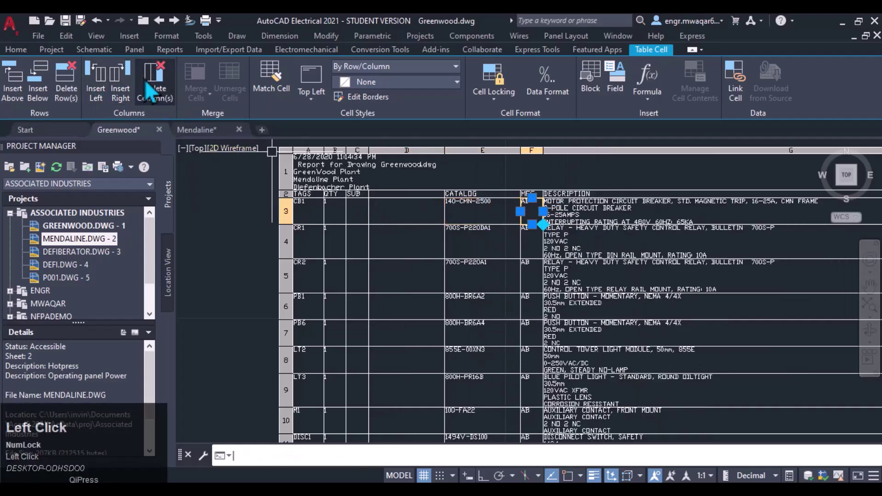
left_click(404, 210)
left_click(155, 85)
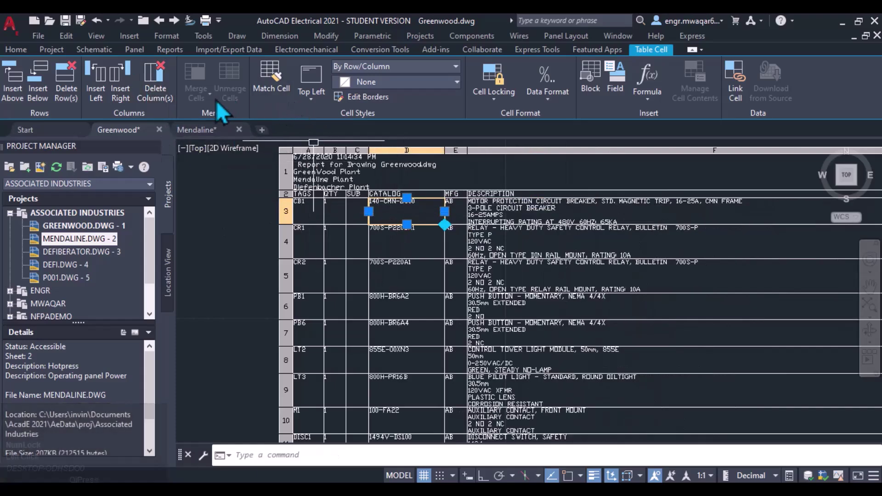
Merge the SUB column cells from the CB1 row through the M1 row by column, accepting the content-loss prompt.
left_click_drag(333, 211, 391, 220)
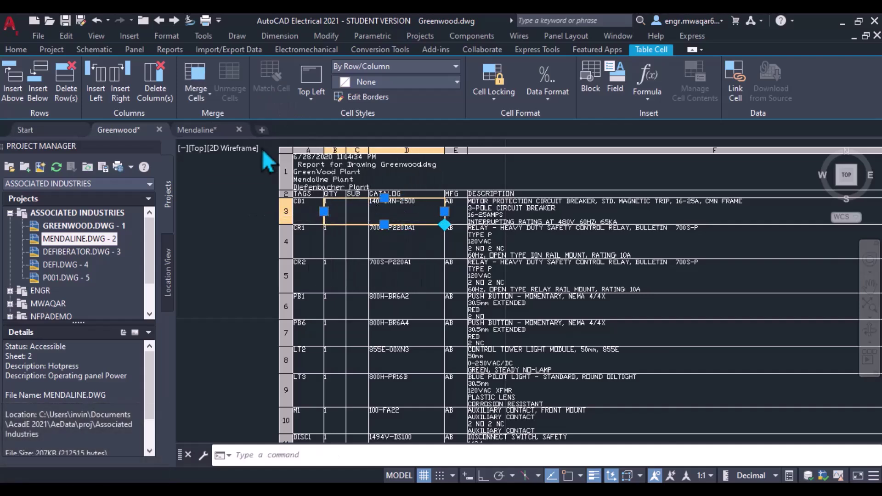
mouse_move(352, 208)
left_mouse_down()
mouse_move(372, 279)
mouse_move(358, 411)
mouse_move(355, 220)
left_mouse_up()
scroll(411, 330, "down", 1)
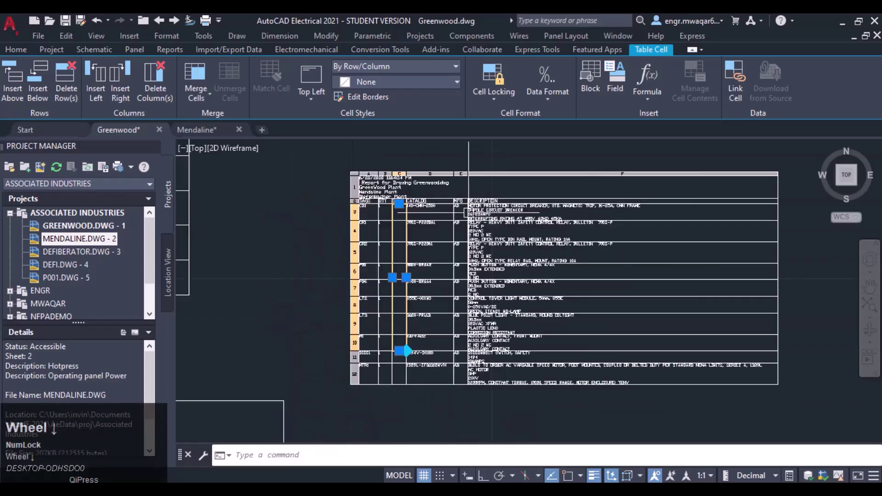
middle_click_drag(411, 330, 422, 265)
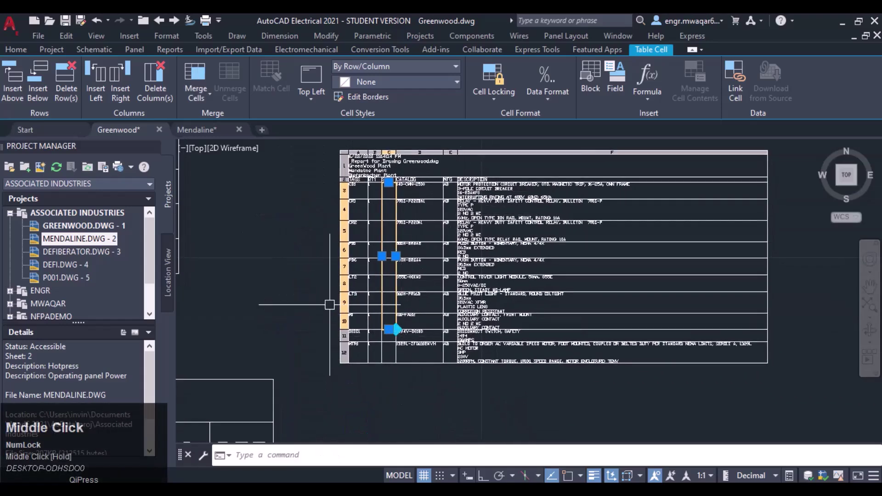
left_click(193, 80)
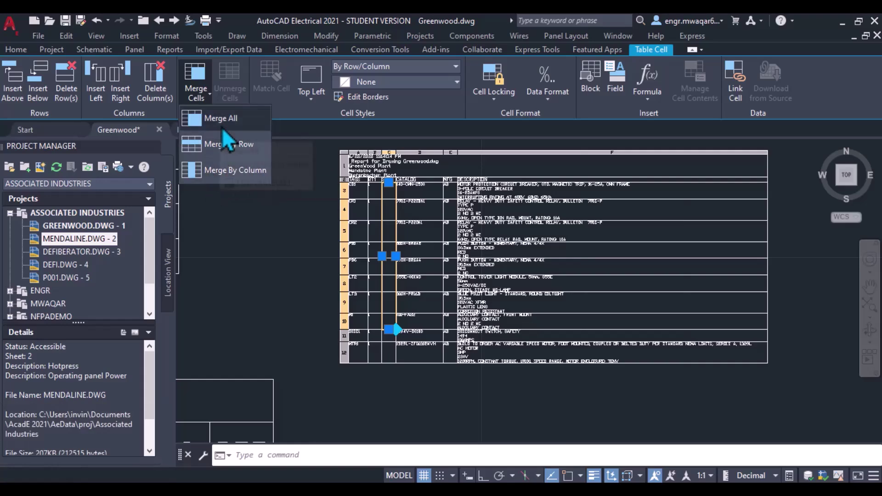
left_click(212, 173)
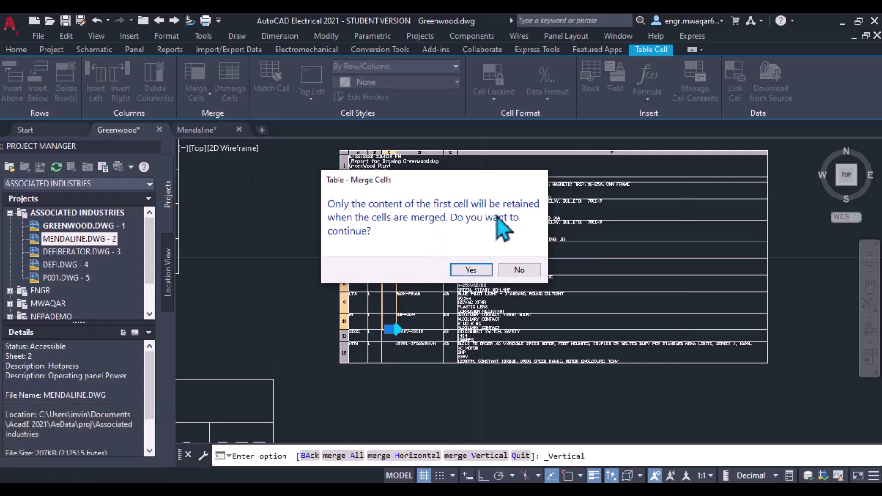
left_click(471, 269)
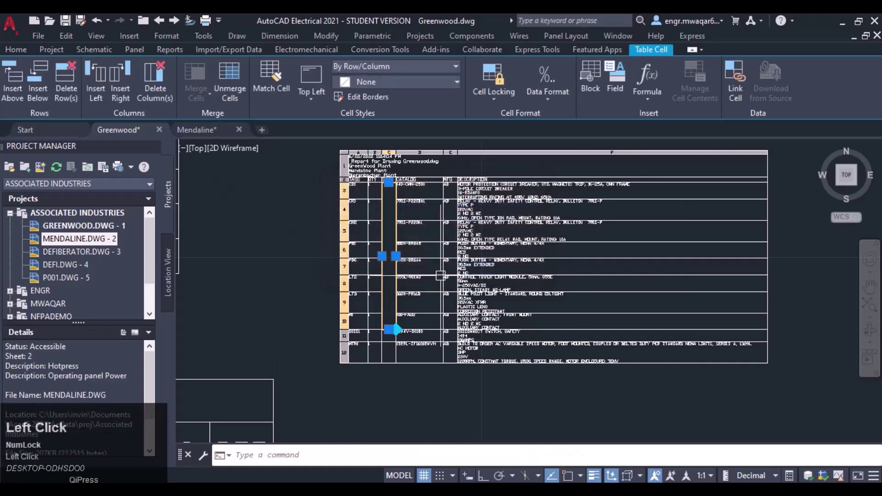
Inspect the merged SUB cell and unmerge it back into separate row cells.
scroll(418, 230, "up", 2)
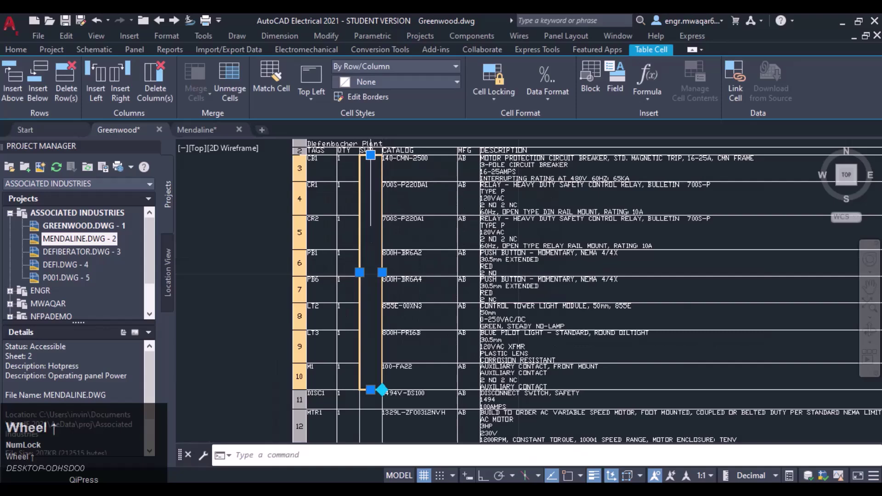
scroll(398, 210, "down", 3)
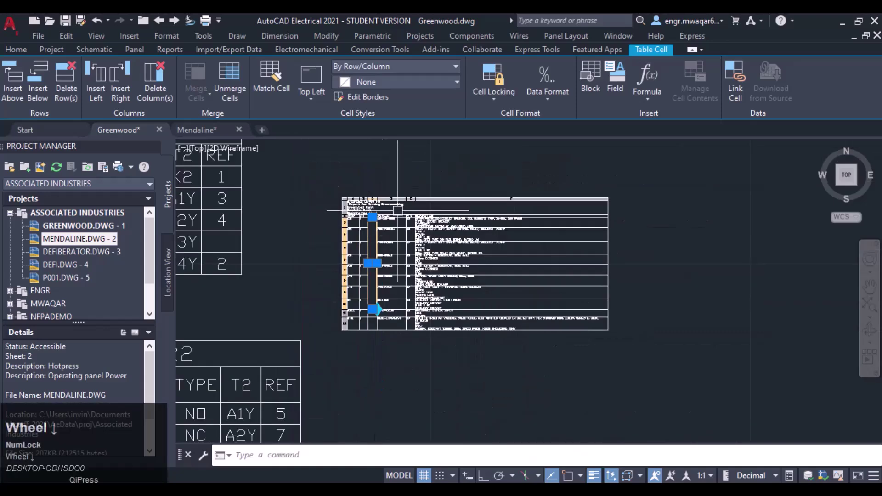
scroll(398, 210, "up", 2)
middle_click_drag(398, 210, 302, 177)
scroll(317, 215, "up", 2)
scroll(386, 216, "up", 2)
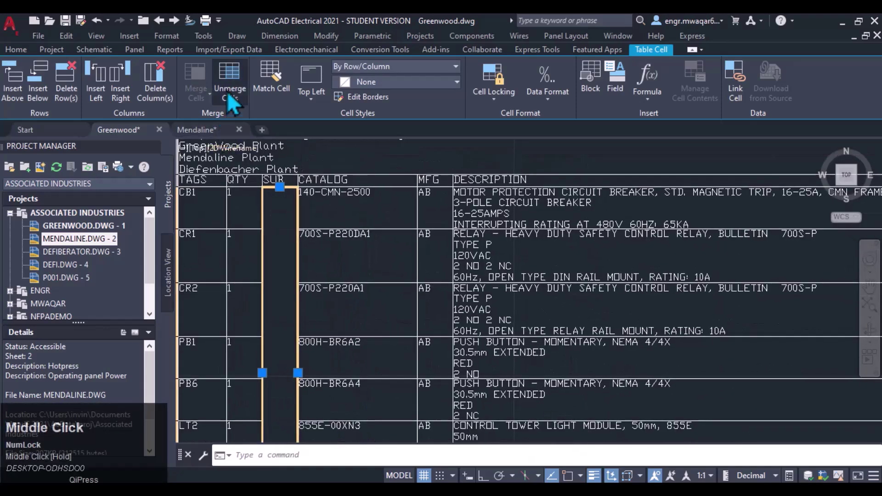
left_click(230, 92)
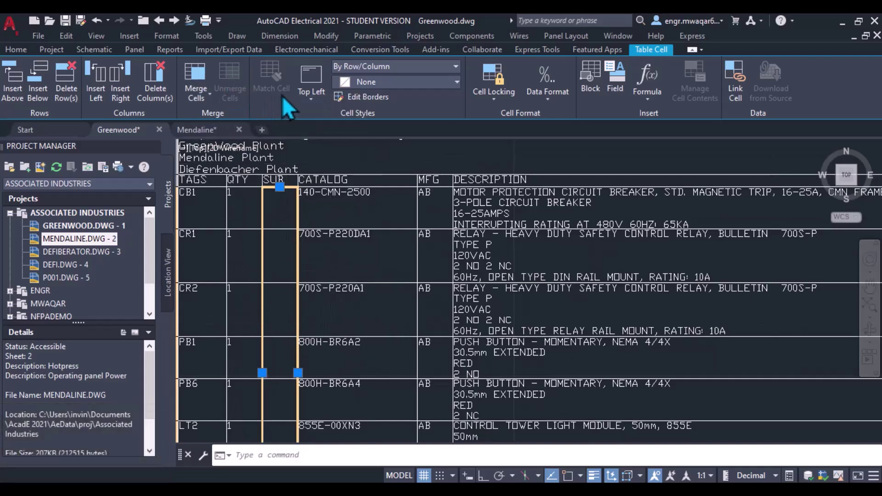
left_click(313, 98)
scroll(451, 214, "down", 3)
scroll(456, 180, "up", 3)
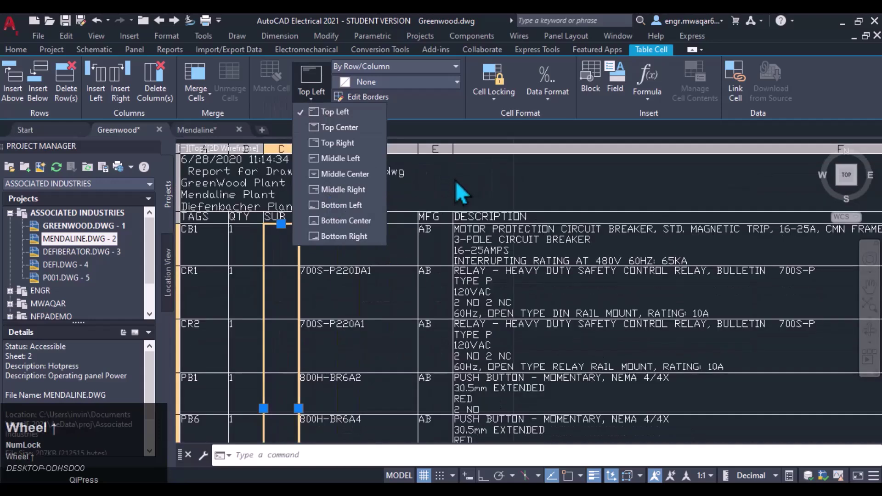
mouse_move(468, 181)
middle_mouse_down()
mouse_move(537, 181)
mouse_move(469, 181)
mouse_move(574, 155)
middle_mouse_up()
scroll(434, 198, "down", 2)
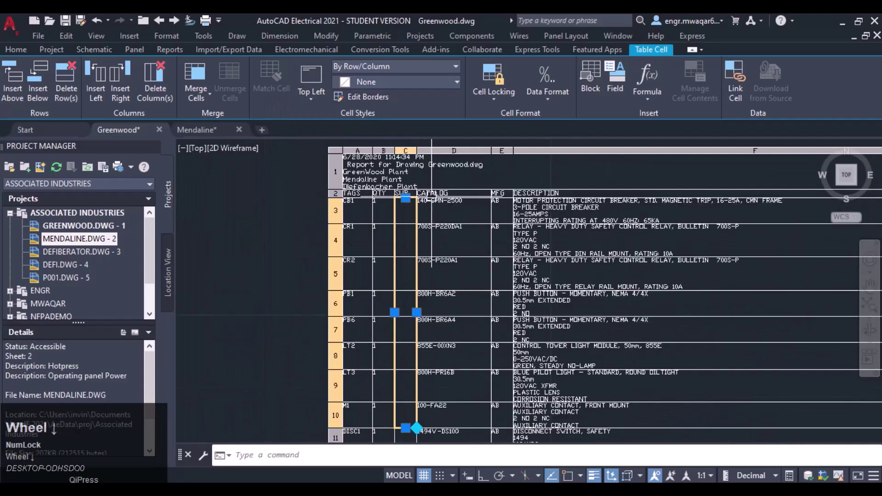
Select all component rows of the table, from CB1 through MTR1, and set their cell alignment to Middle Center.
scroll(344, 209, "up", 2)
left_click(344, 209)
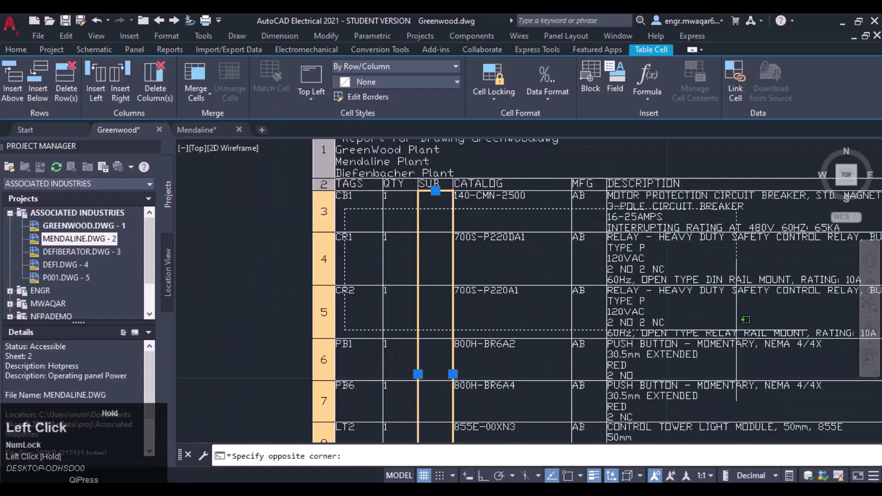
scroll(808, 386, "down", 6)
mouse_move(808, 386)
middle_mouse_down()
mouse_move(782, 367)
mouse_move(507, 289)
mouse_move(502, 279)
middle_mouse_up()
left_click(623, 337)
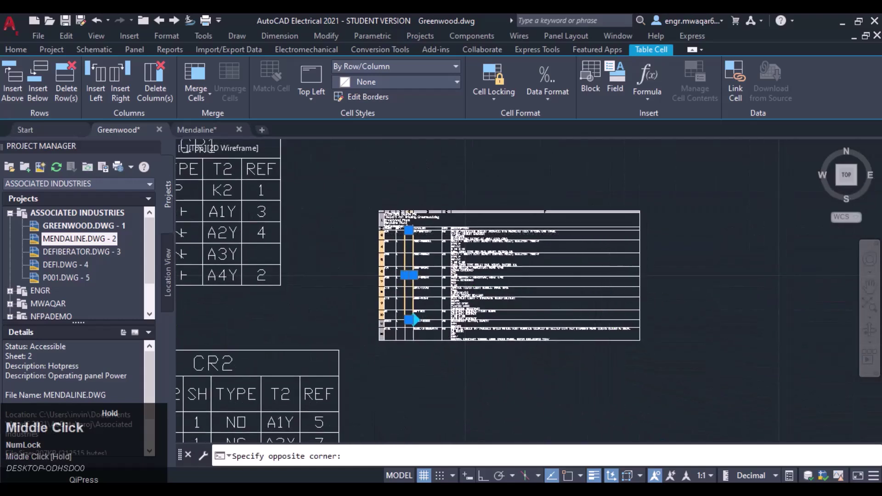
scroll(381, 234, "up", 8)
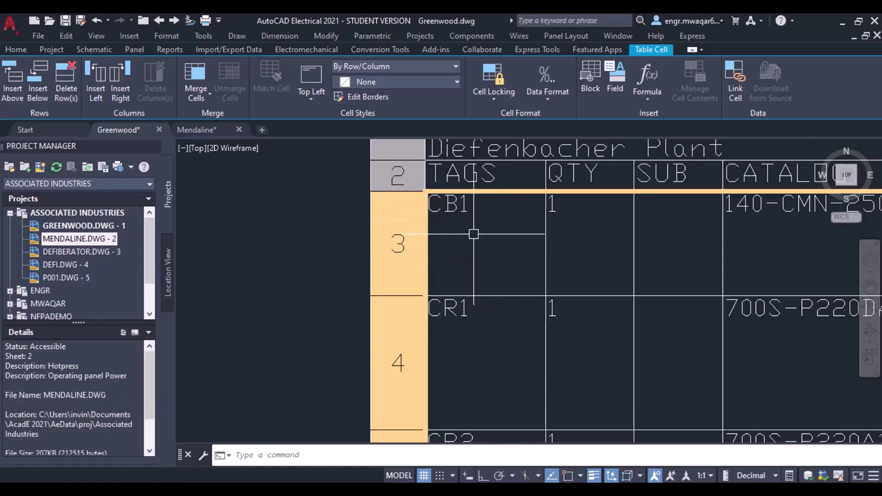
left_click(314, 101)
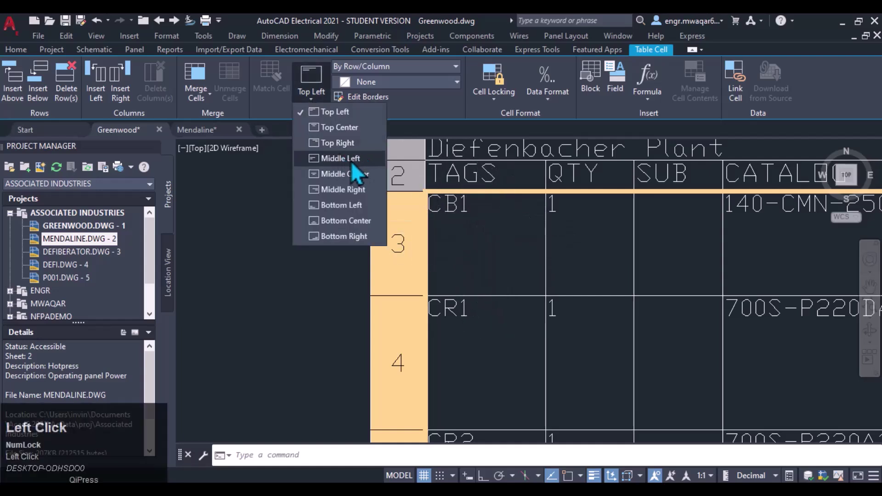
left_click(330, 174)
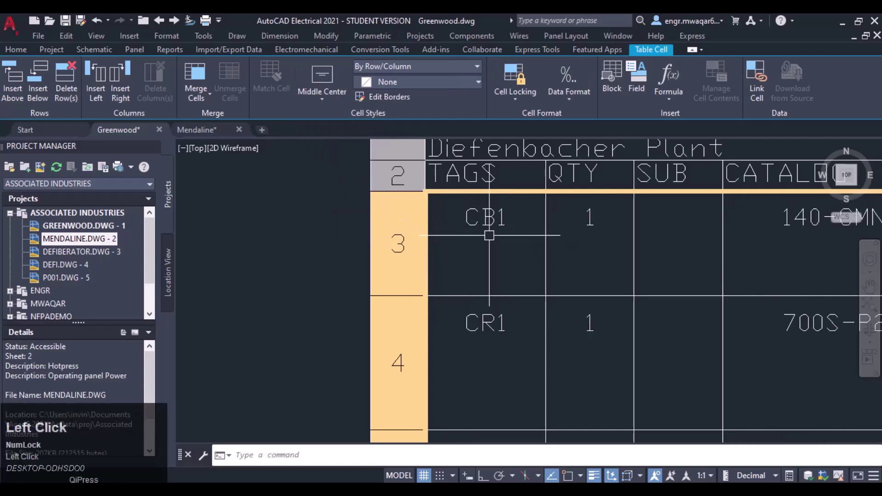
left_click(326, 104)
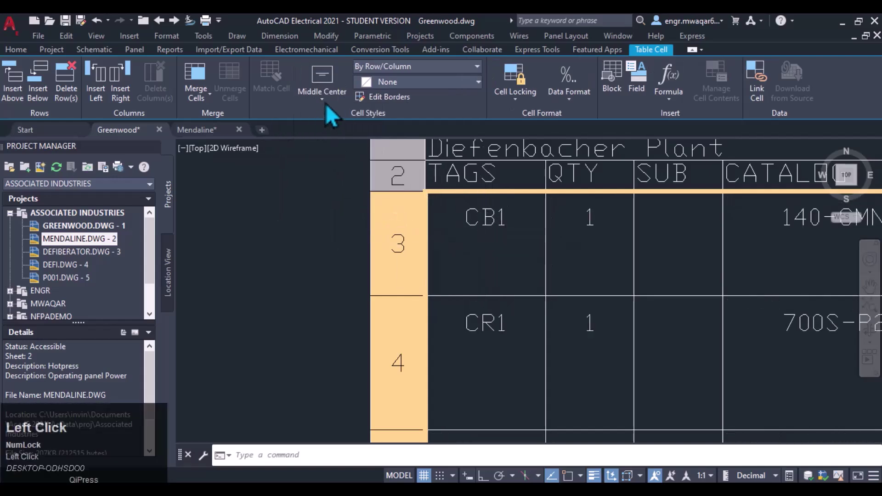
Set the cell alignment of the selected component rows, CB1 through MTR1, to Bottom Center.
left_click(323, 97)
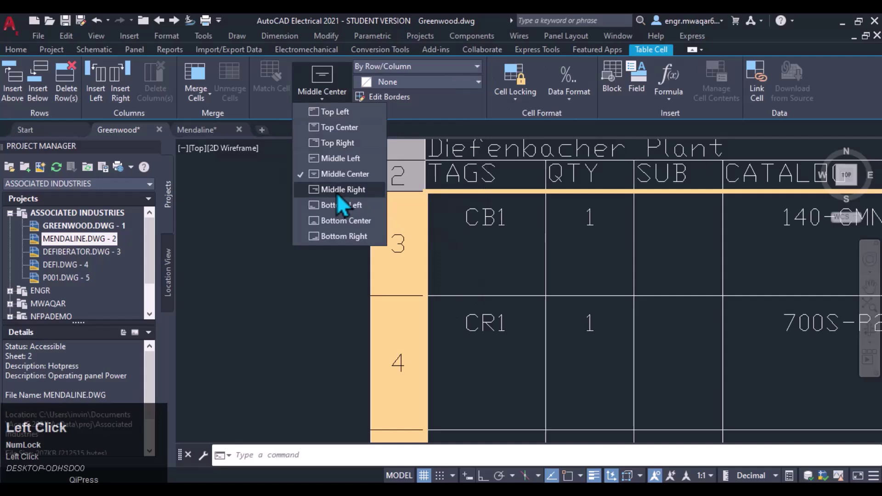
left_click(338, 222)
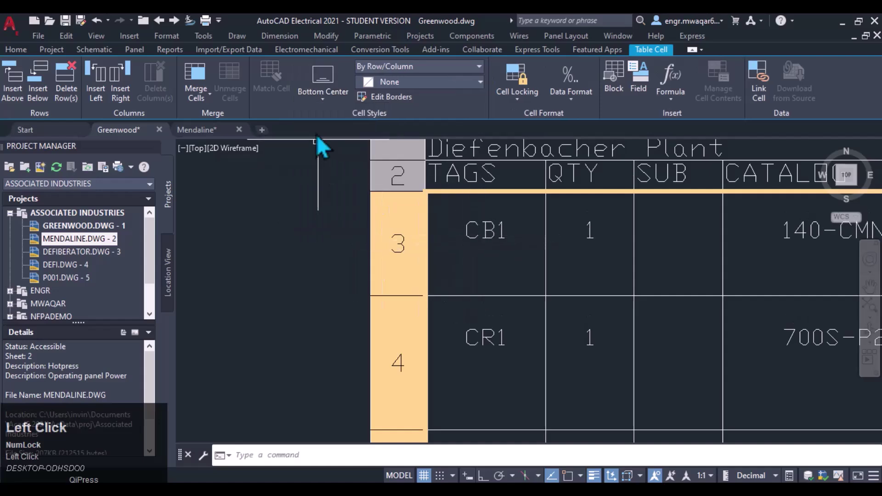
left_click(324, 94)
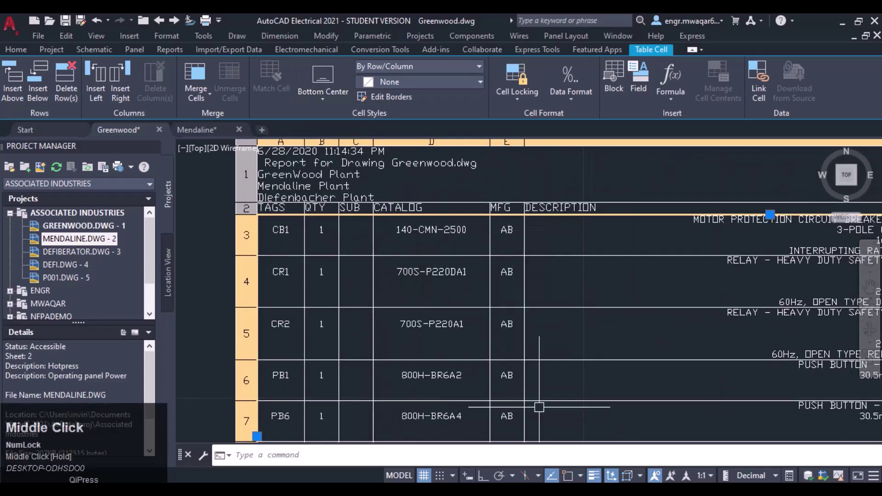
mouse_move(539, 408)
middle_mouse_down()
mouse_move(532, 260)
mouse_move(513, 269)
middle_mouse_up()
scroll(535, 282, "down", 2)
scroll(553, 326, "down", 2)
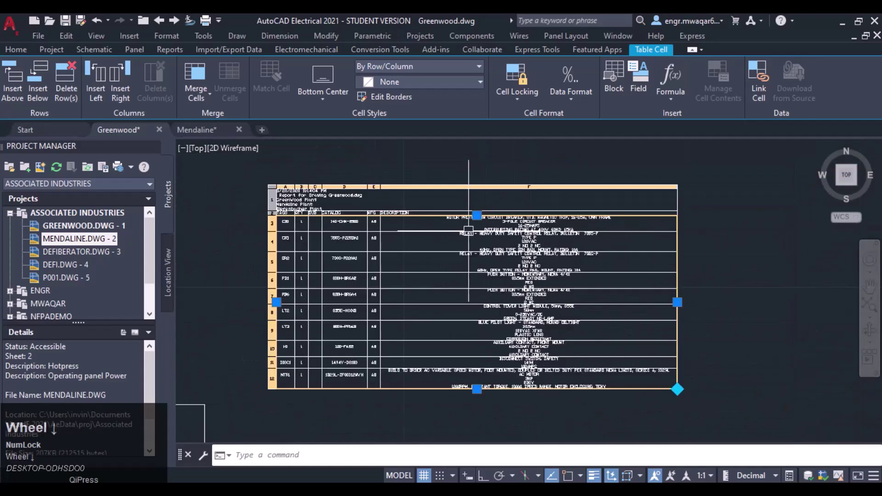
Set the alignment of the table's merged title cell to Middle Center.
scroll(349, 194, "up", 4)
left_click(348, 194)
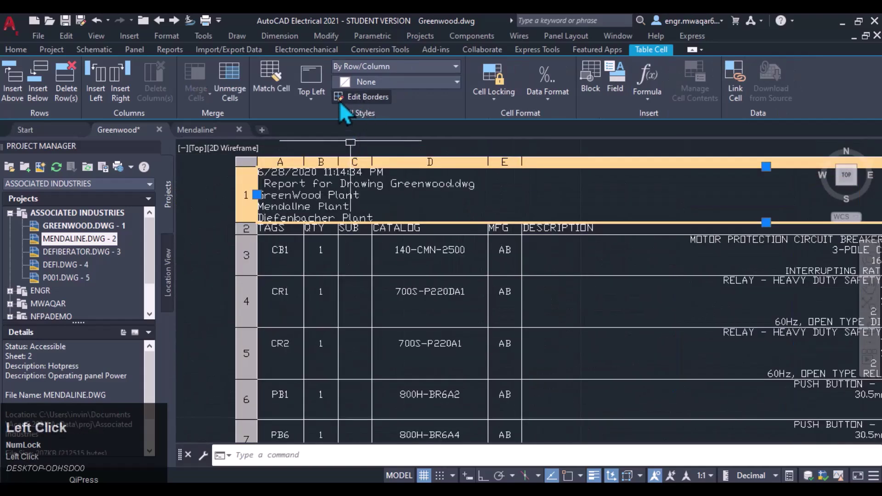
left_click(311, 98)
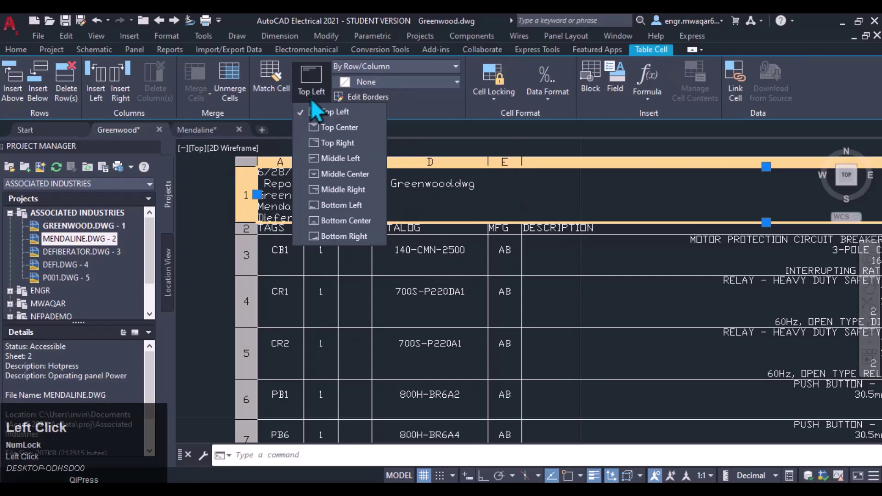
left_click(344, 175)
scroll(552, 197, "down", 2)
middle_click_drag(650, 166, 492, 191)
scroll(420, 210, "down", 2)
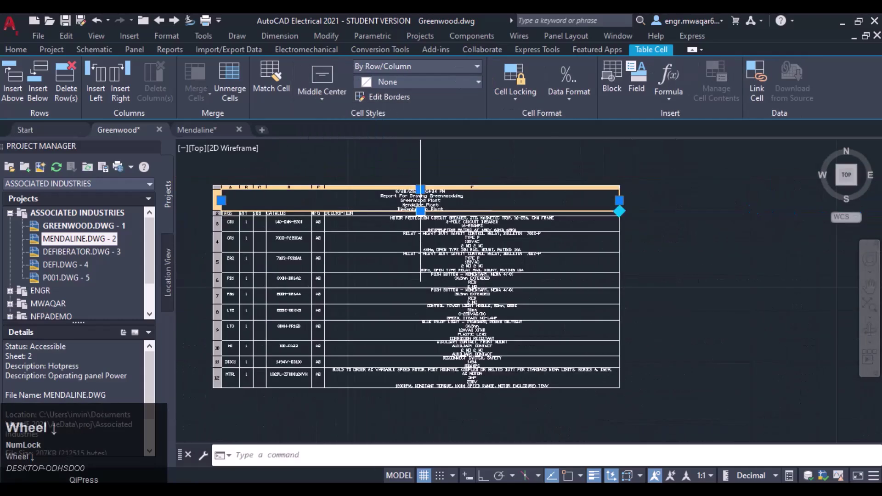
scroll(321, 191, "up", 3)
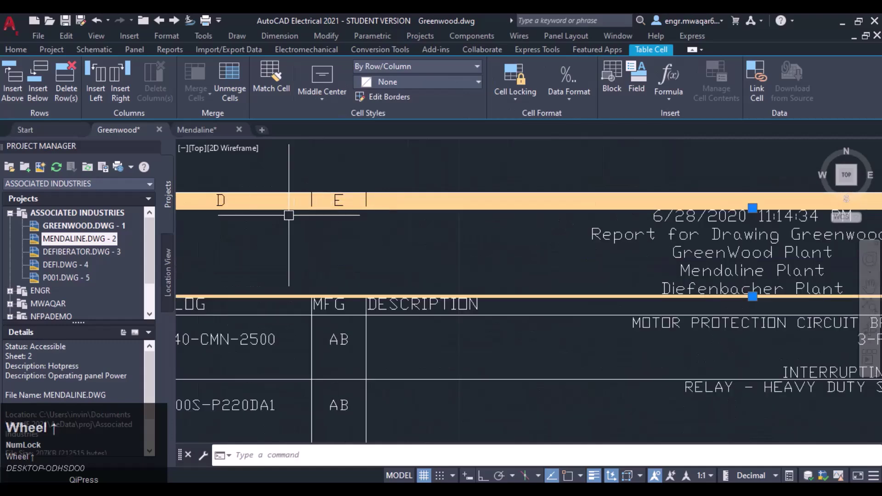
scroll(306, 182, "down", 2)
scroll(330, 175, "up", 1)
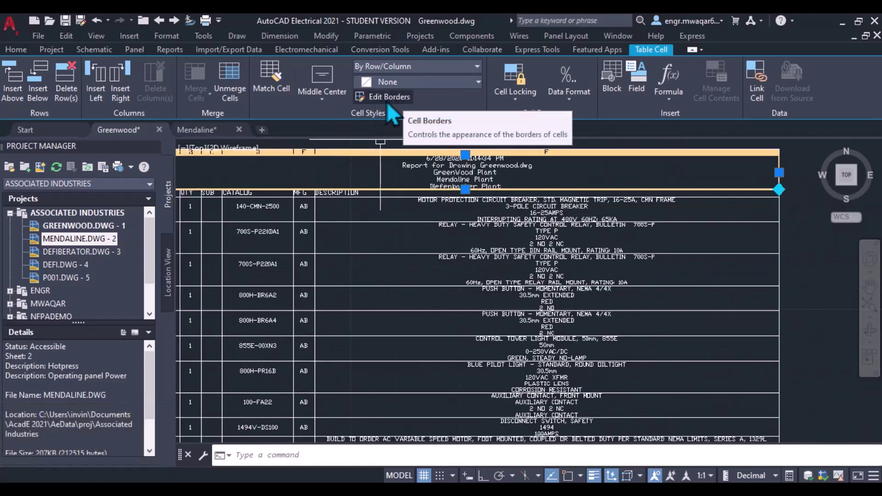
Review the lineweight, color and border type options in the title cell's border properties, closing them without applying changes.
left_click(393, 97)
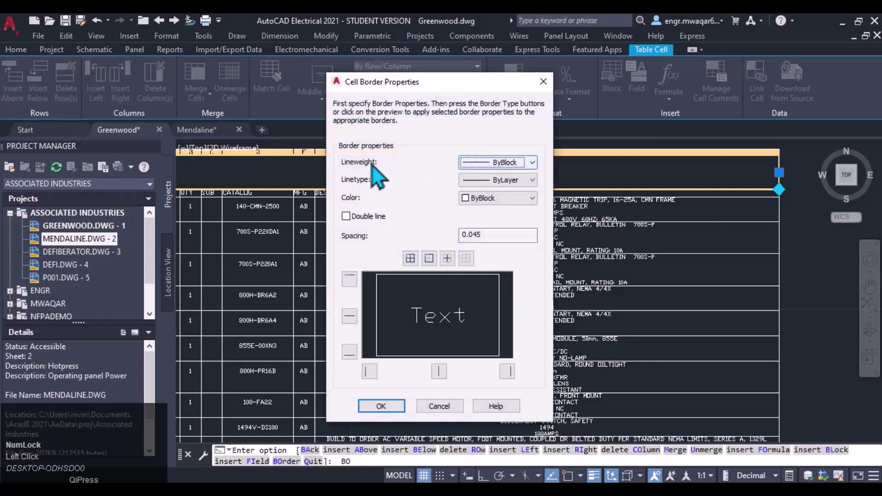
left_click(525, 163)
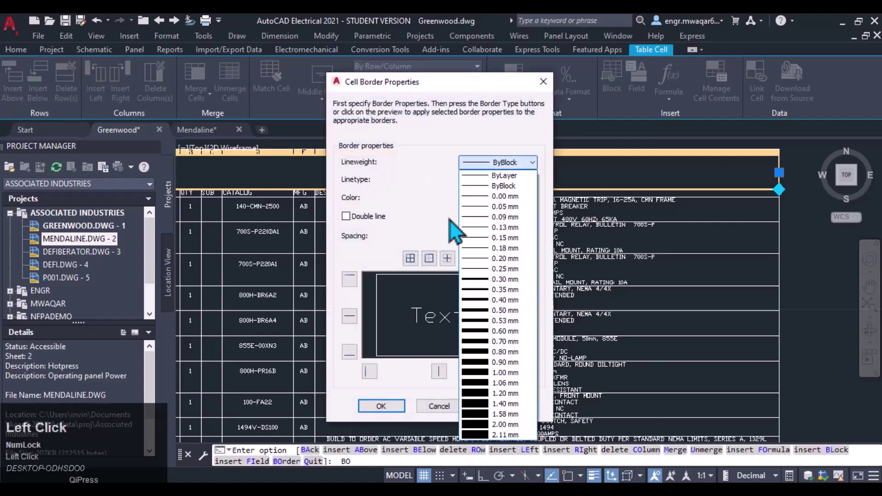
left_click(409, 178)
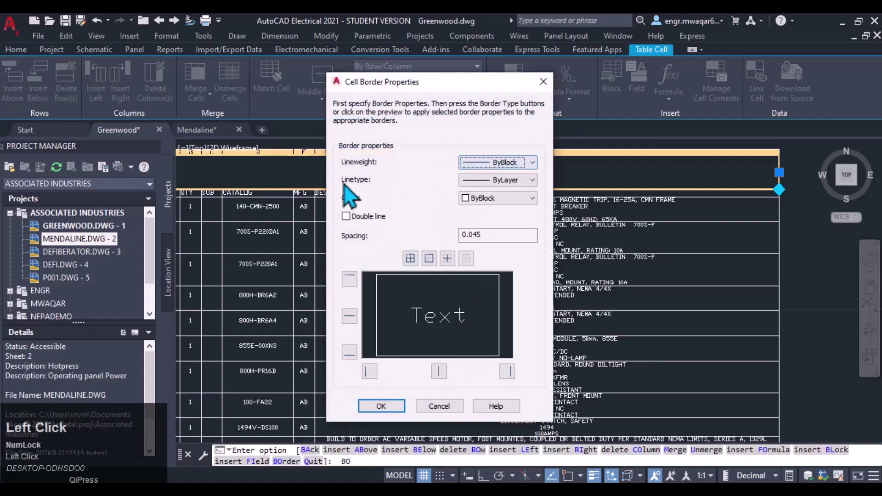
left_click(494, 202)
left_click(404, 216)
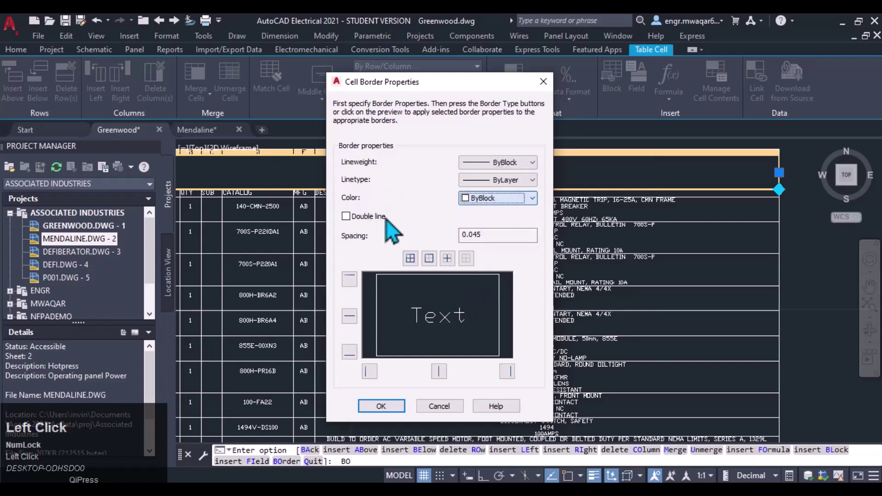
left_click(427, 260)
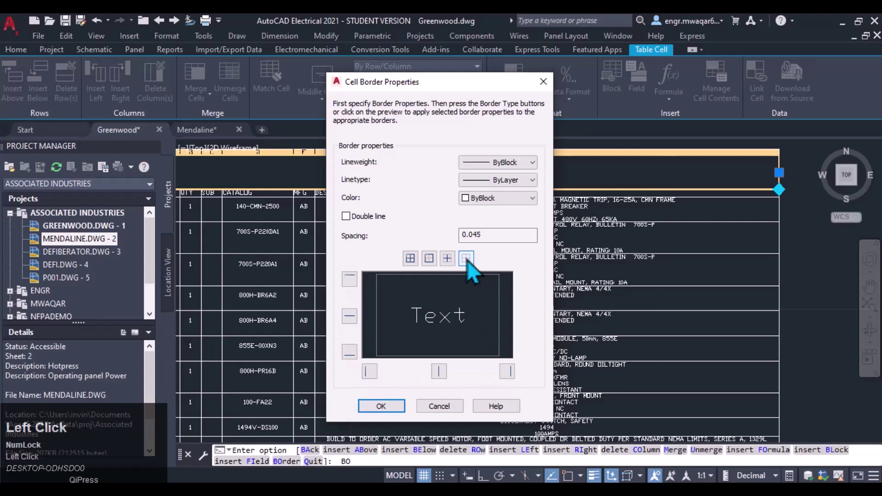
left_click(543, 82)
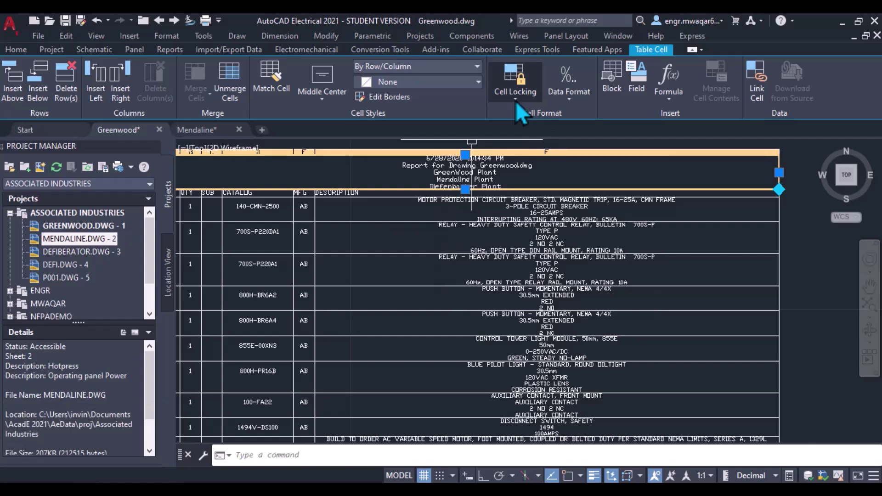
Set the title cell to Content and Format Locked and try to edit its text.
left_click(516, 100)
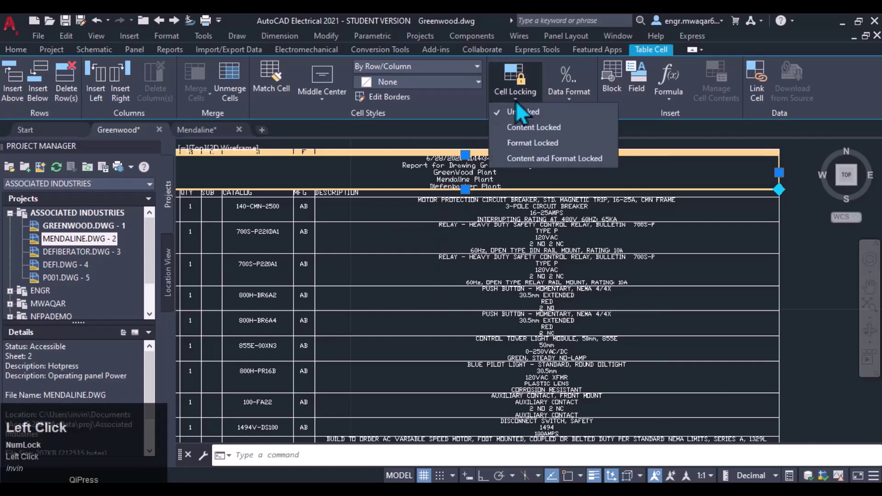
left_click(549, 161)
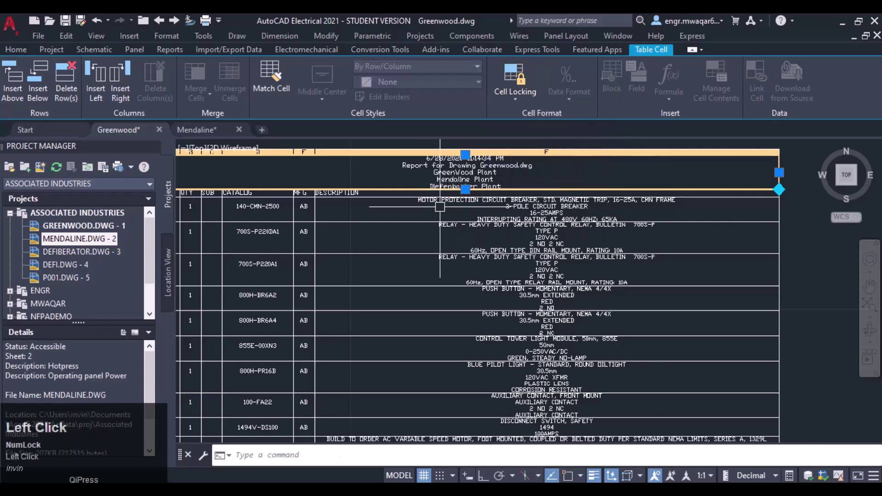
left_click(381, 176)
left_click(381, 176)
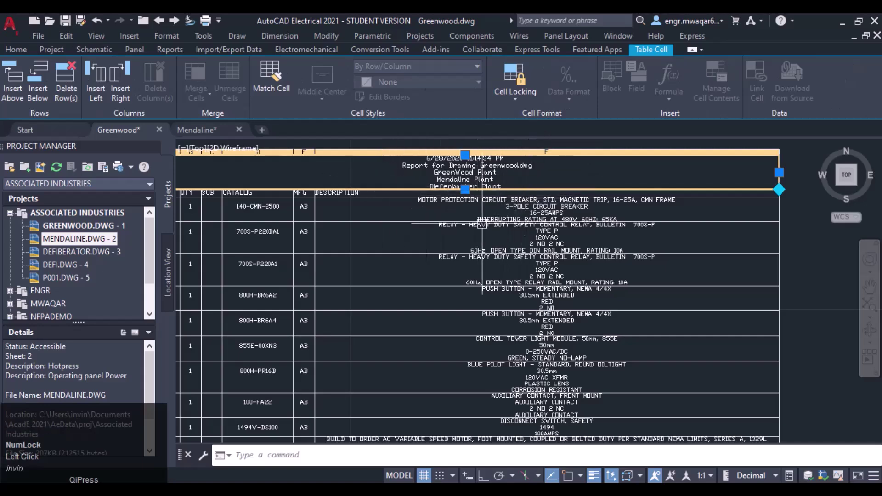
Check the cell locking options of the CB1 description cell and compare them with the locked title cell.
left_click(551, 211)
left_click(505, 90)
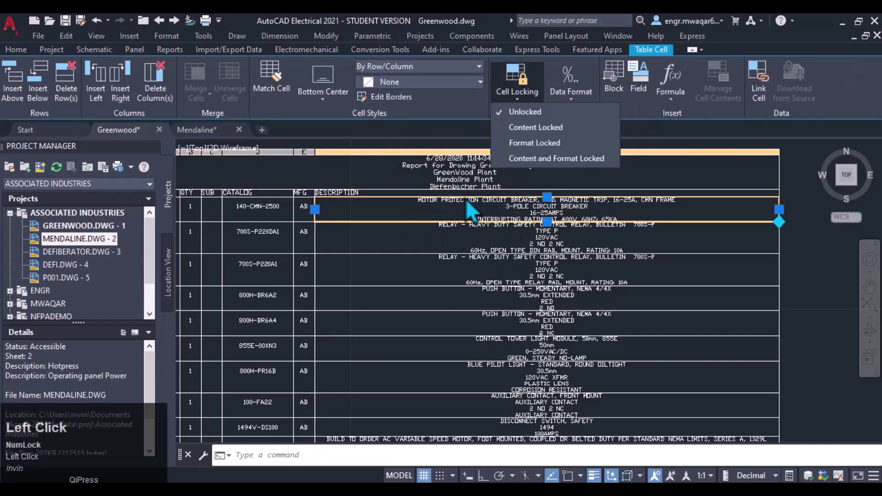
left_click(485, 170)
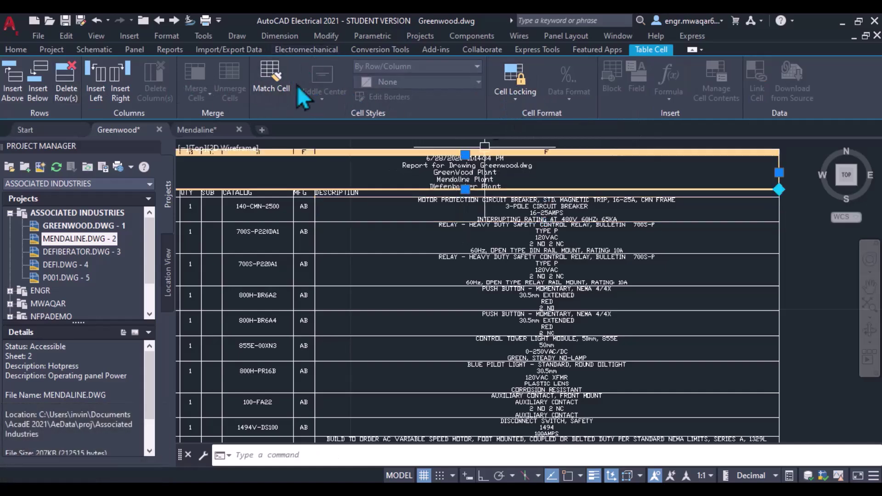
Examine the data format, block insertion and formula options available for the CB1 description cell.
left_click(483, 203)
left_click(574, 101)
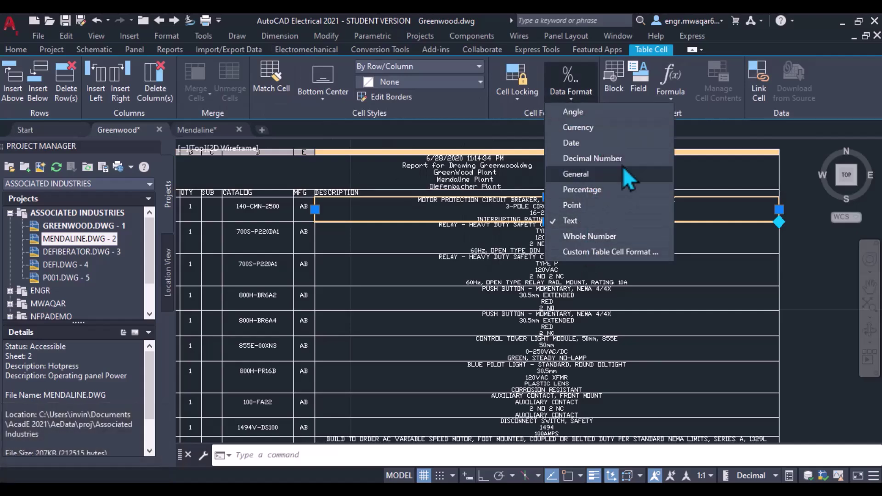
left_click(613, 88)
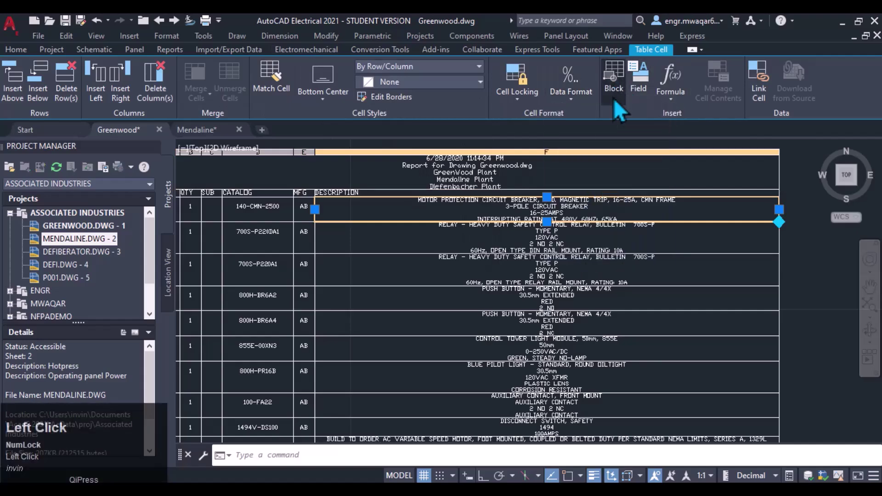
left_click(548, 166)
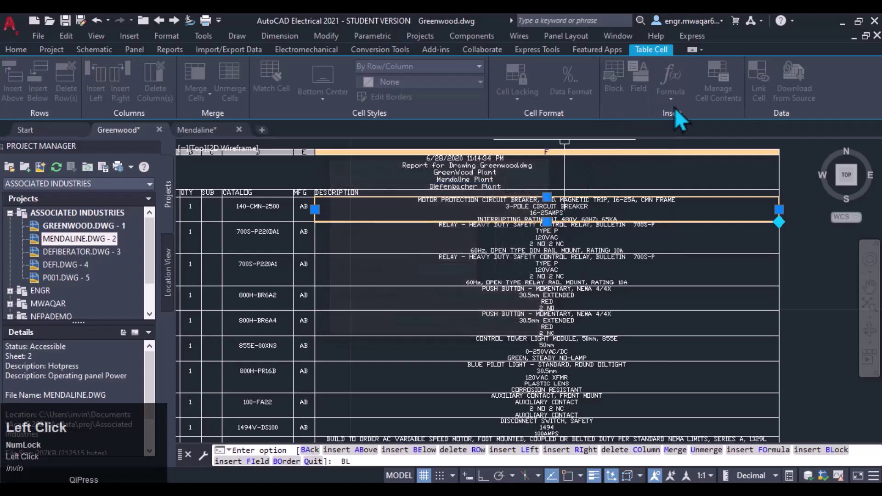
left_click(672, 94)
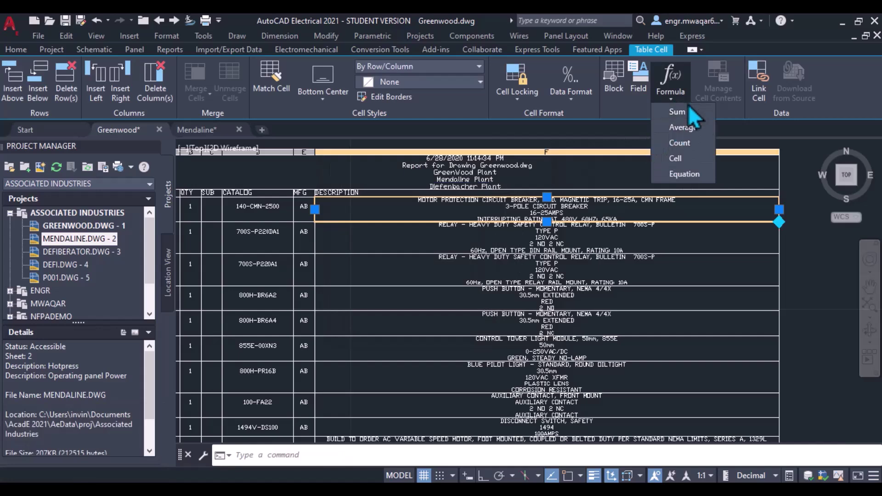
left_click(625, 110)
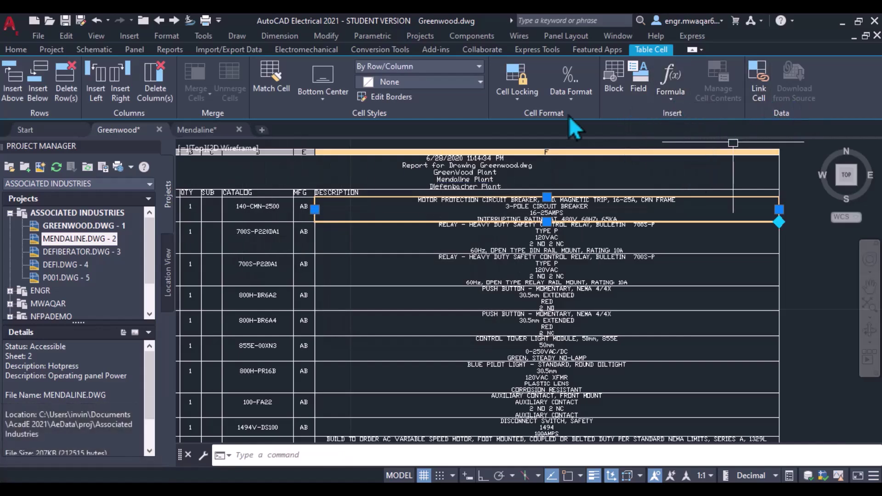
Deselect the table and open Report Format Setup to view the schematic Bill of Material report settings.
scroll(361, 215, "down", 3)
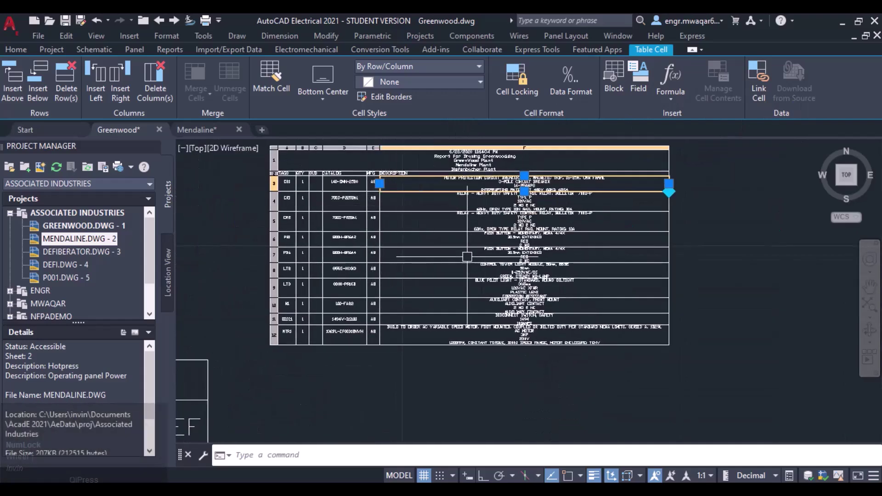
left_click(345, 203)
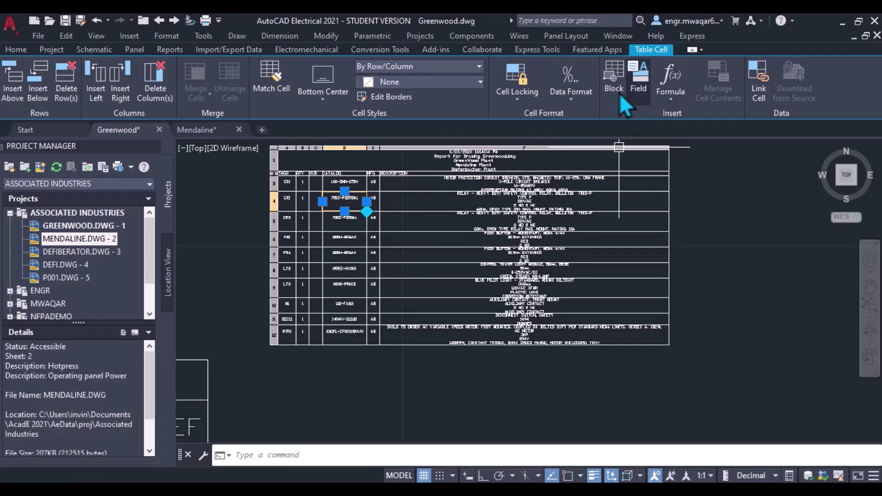
left_click(105, 50)
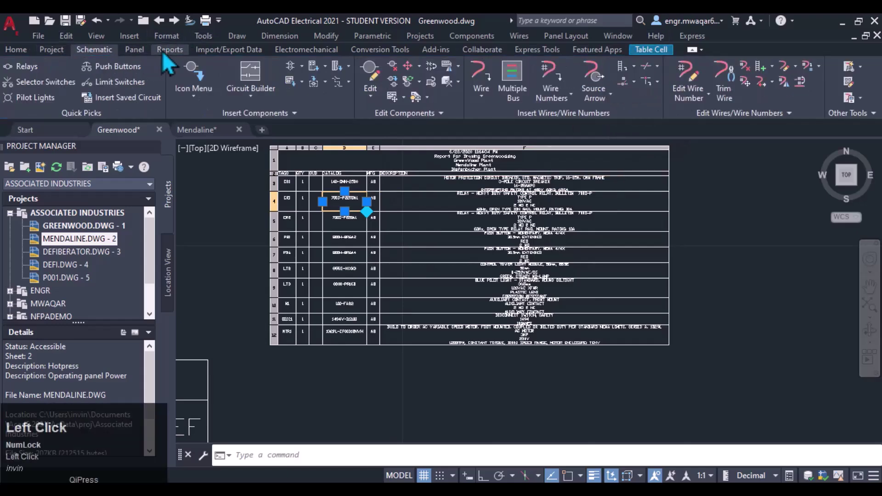
left_click(164, 51)
scroll(420, 253, "down", 4)
middle_click_drag(335, 232, 402, 206)
key("Escape")
scroll(347, 215, "up", 2)
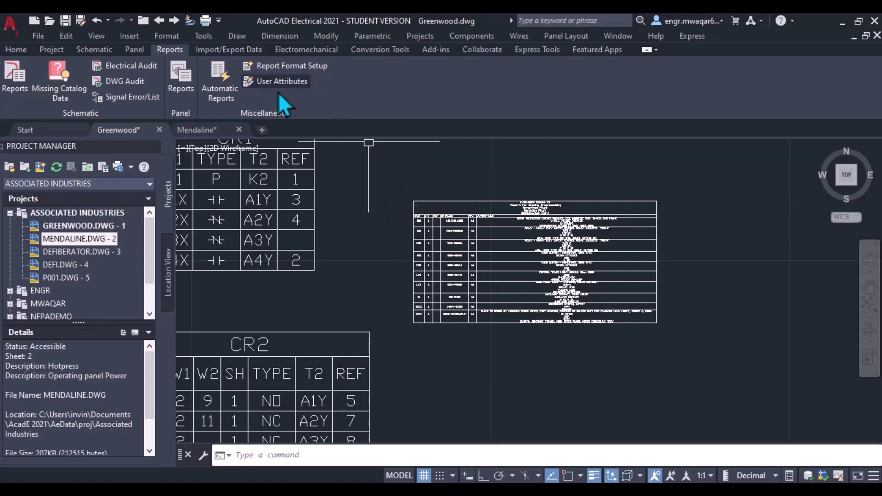
scroll(390, 198, "down", 2)
middle_click_drag(390, 197, 439, 241)
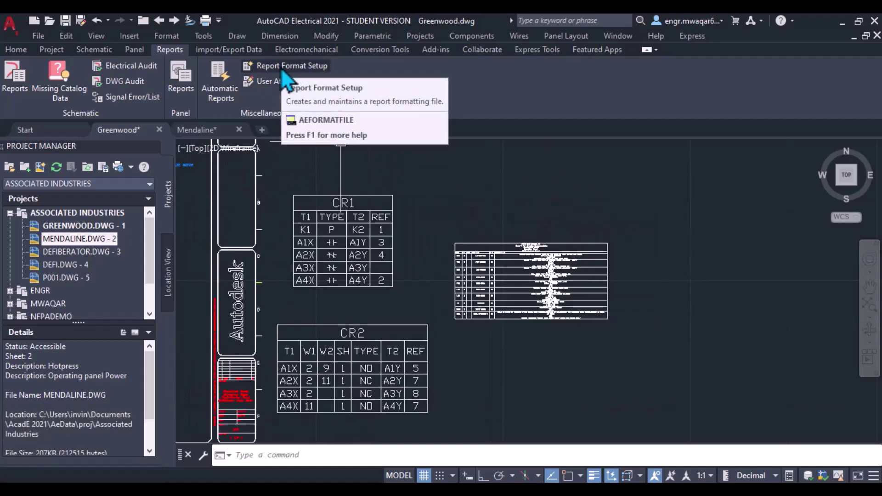
left_click(282, 69)
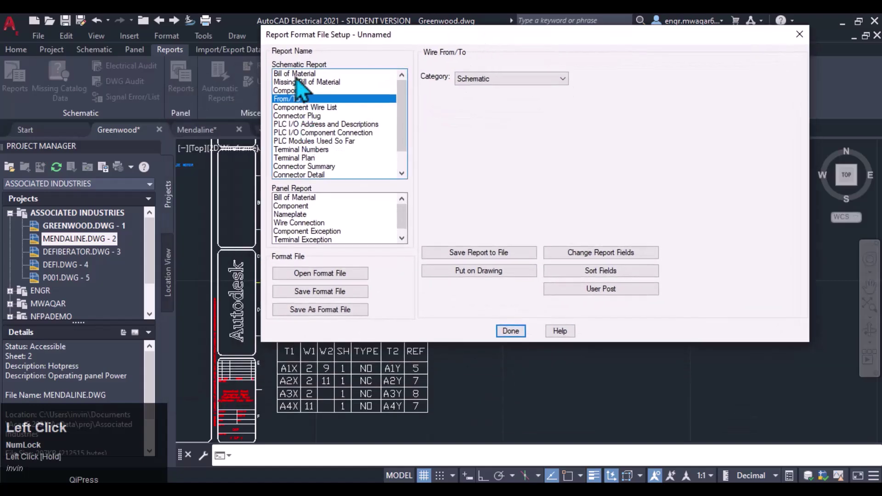
left_click(296, 74)
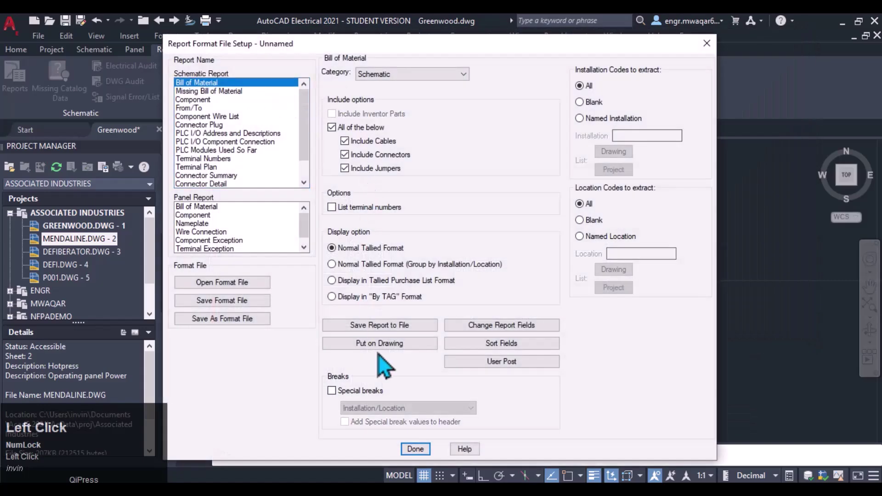
left_click_drag(419, 45, 638, 30)
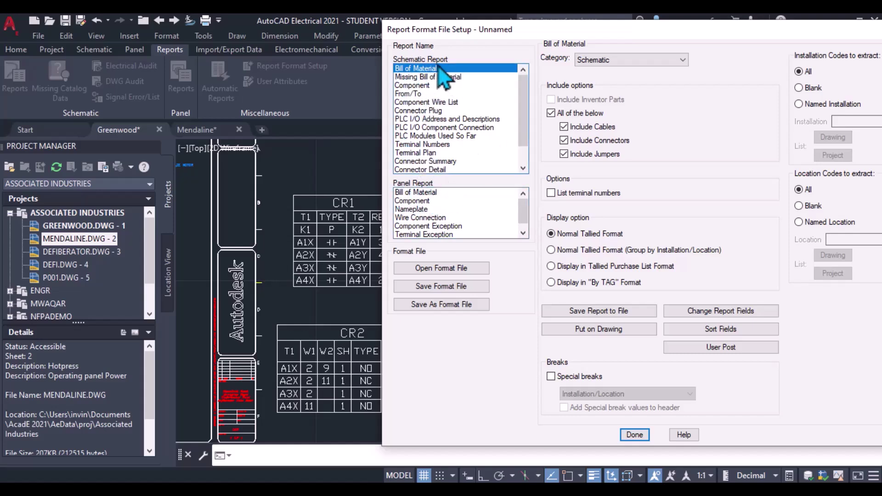
Examine the format options of the Missing Bill of Material, Component, From/To and Component Wire List schematic reports.
left_click(420, 77)
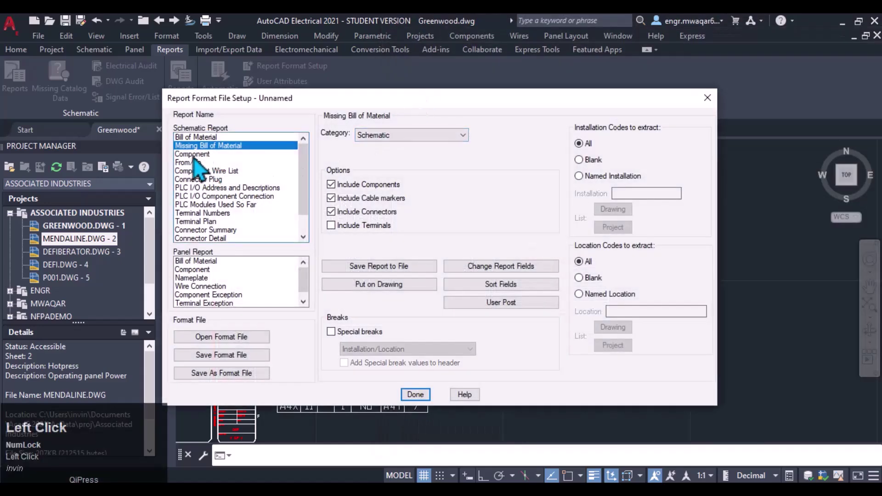
left_click(192, 155)
left_click(193, 163)
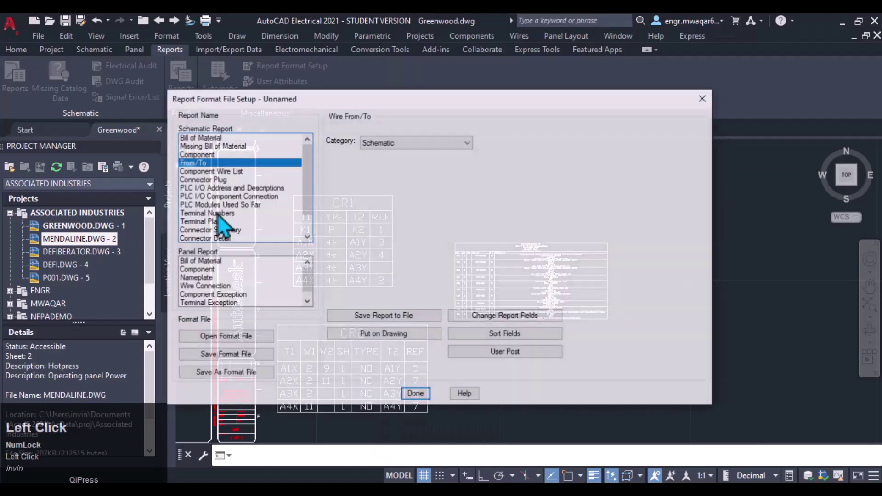
left_click(205, 171)
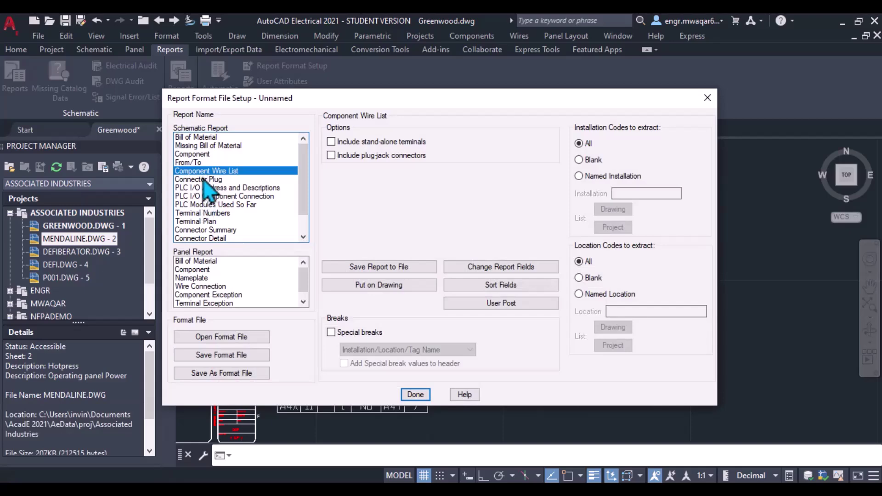
scroll(207, 217, "down", 1)
scroll(208, 223, "up", 1)
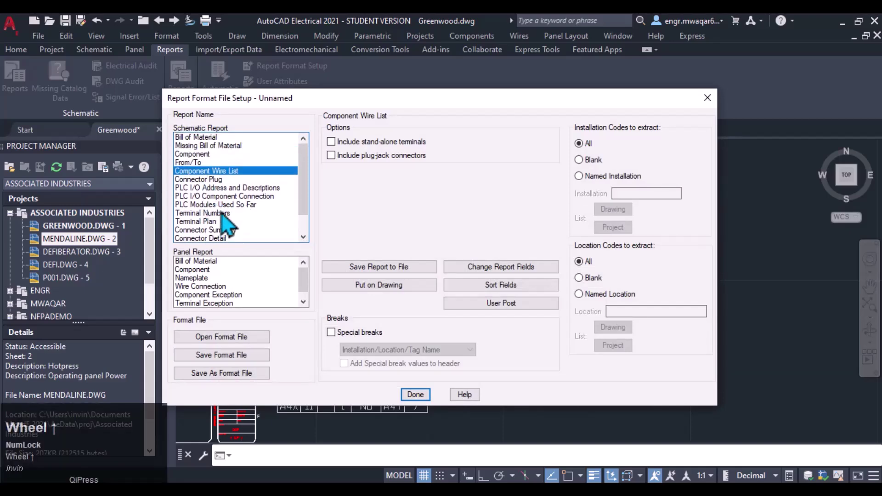
Select the schematic Bill of Material report with Normal Tallied Format and all location codes to extract.
left_click(197, 137)
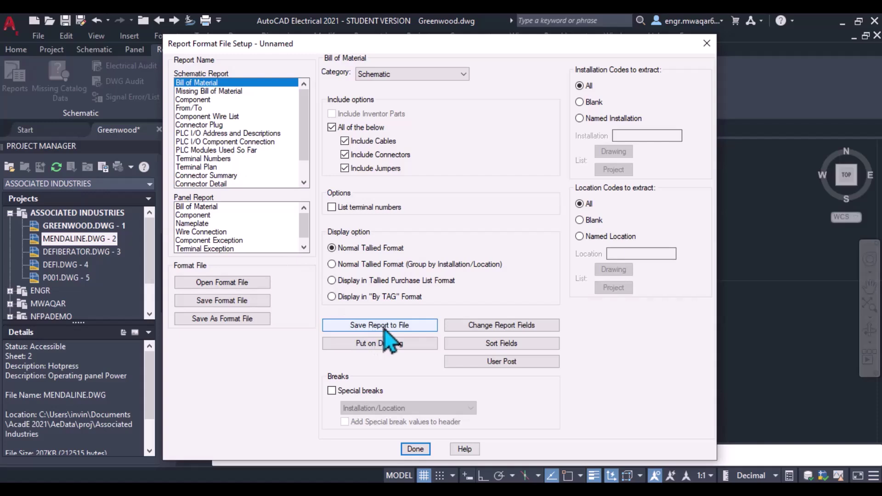
left_click(332, 248)
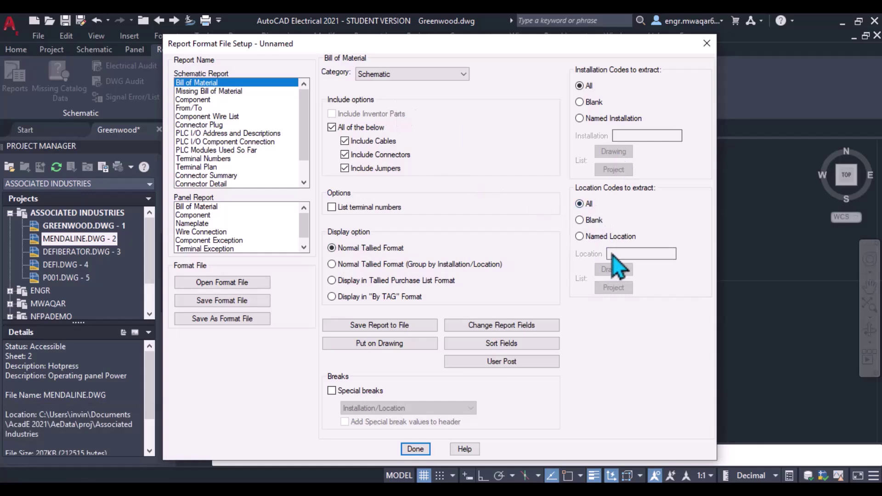
left_click(580, 204)
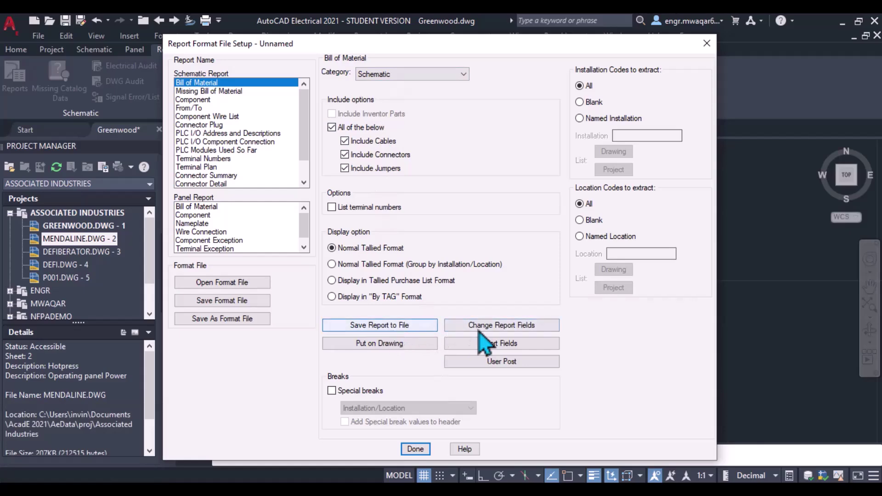
Remove the SUB field from the Bill of Material fields to report and accept the change.
left_click(510, 327)
left_click(416, 173)
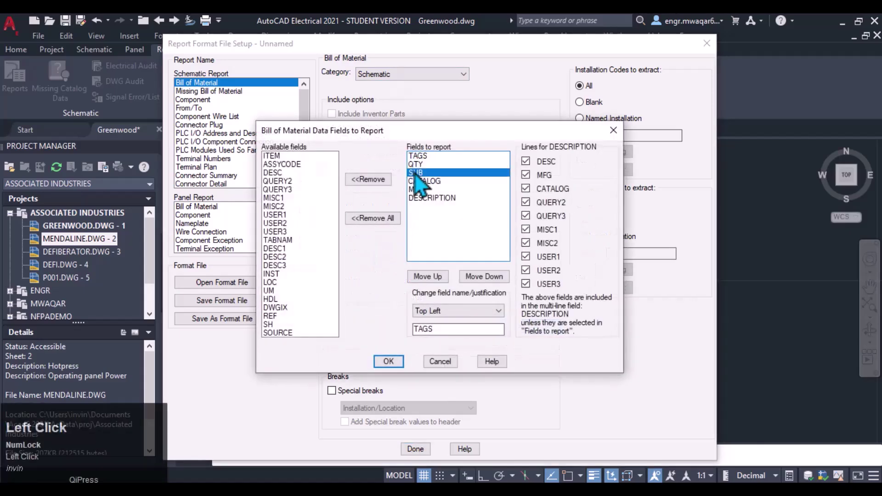
left_click(370, 180)
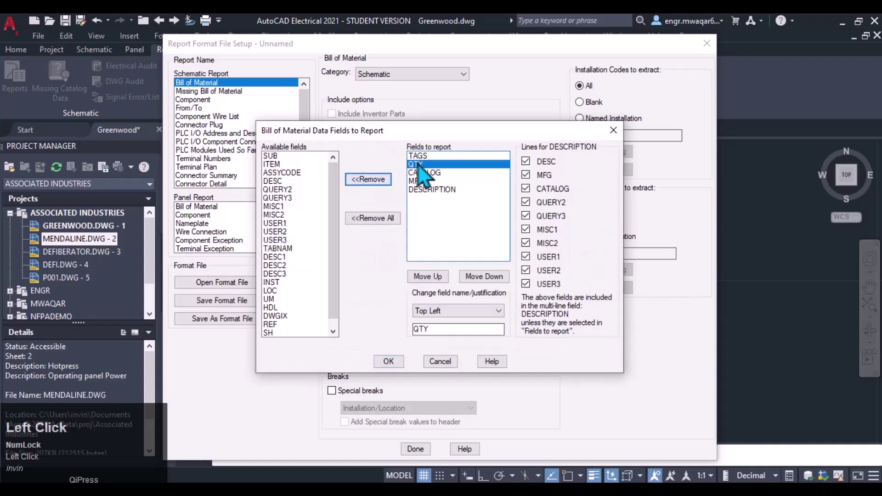
left_click(389, 361)
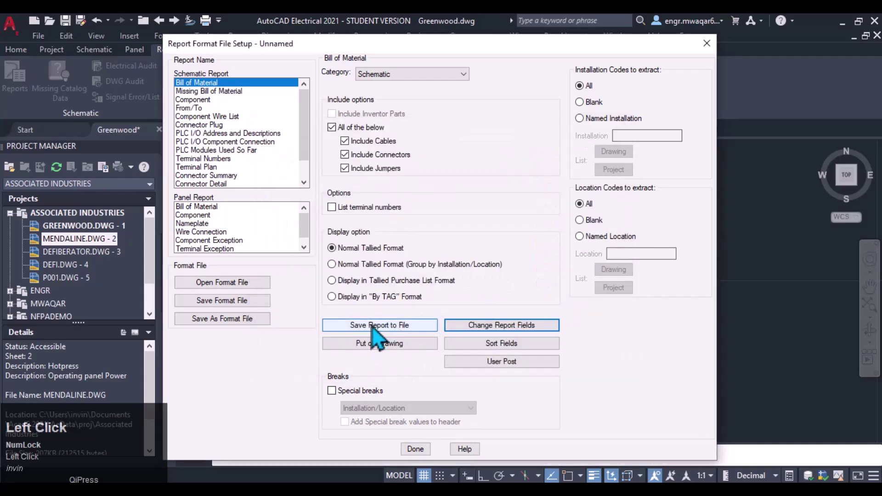
Enable Excel spreadsheet format (.xls) in the save-to-file settings of the Bill of Material report.
left_click(389, 327)
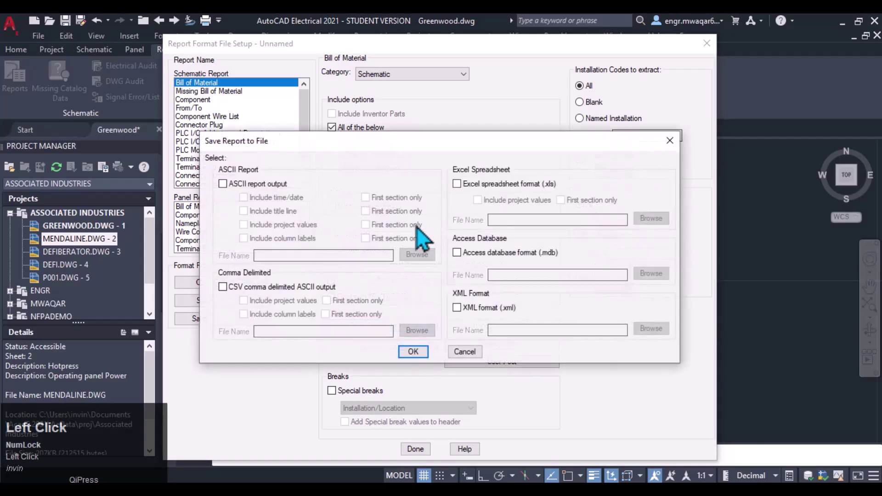
left_click_drag(448, 121, 513, 32)
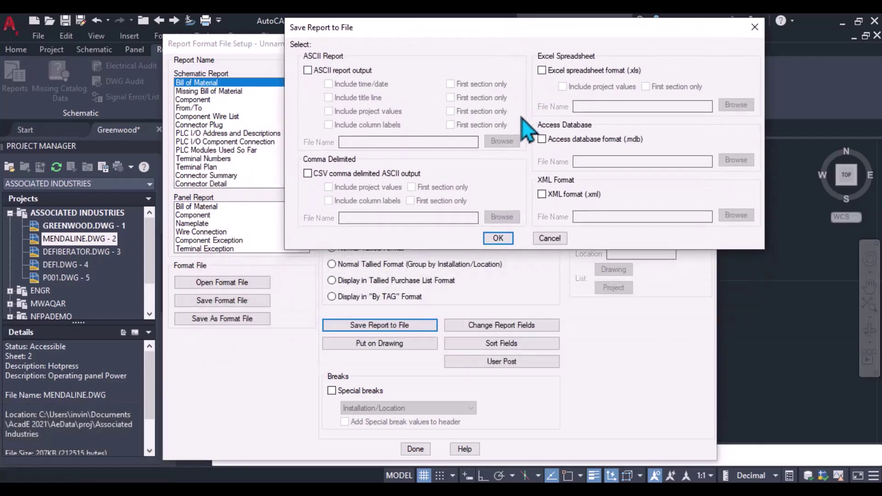
left_click(542, 70)
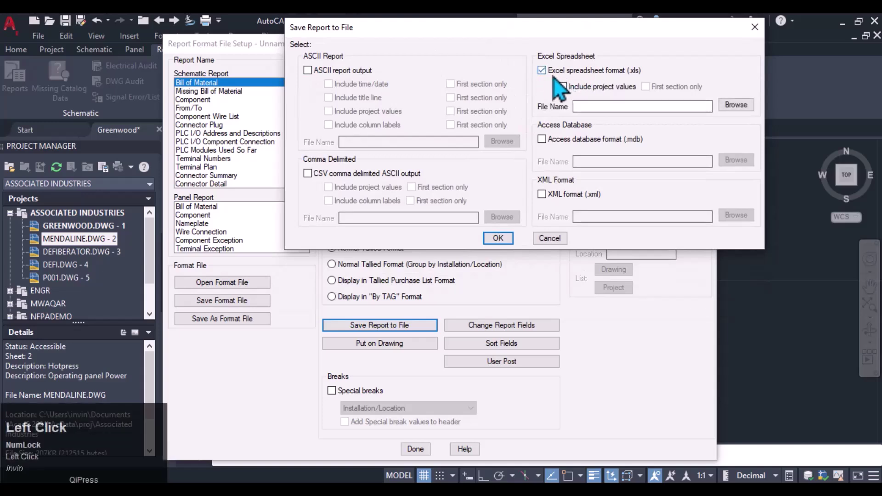
left_click(307, 70)
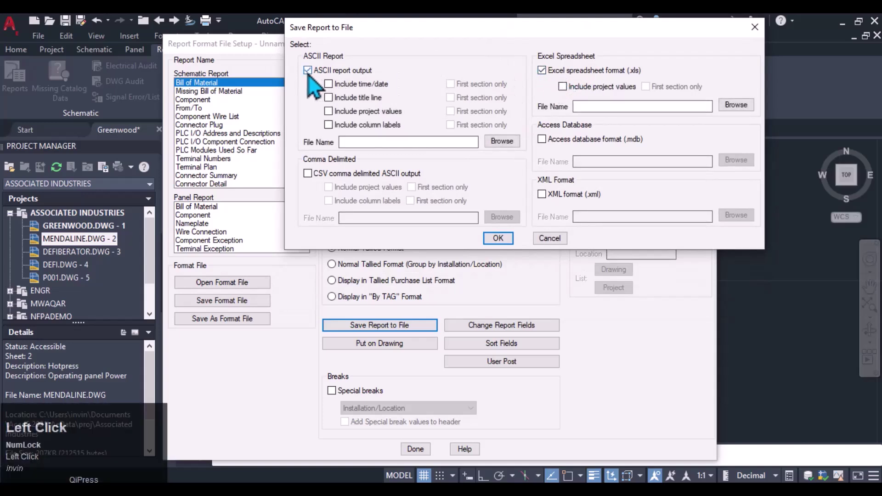
left_click(500, 141)
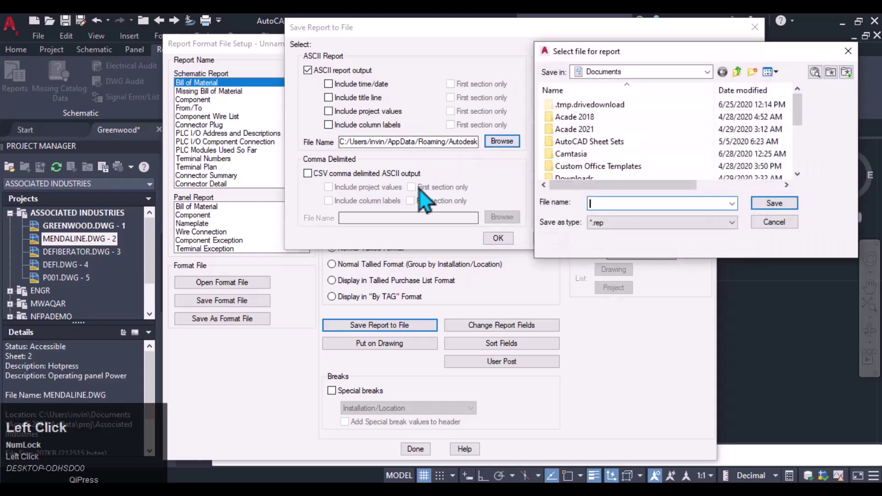
left_click(731, 225)
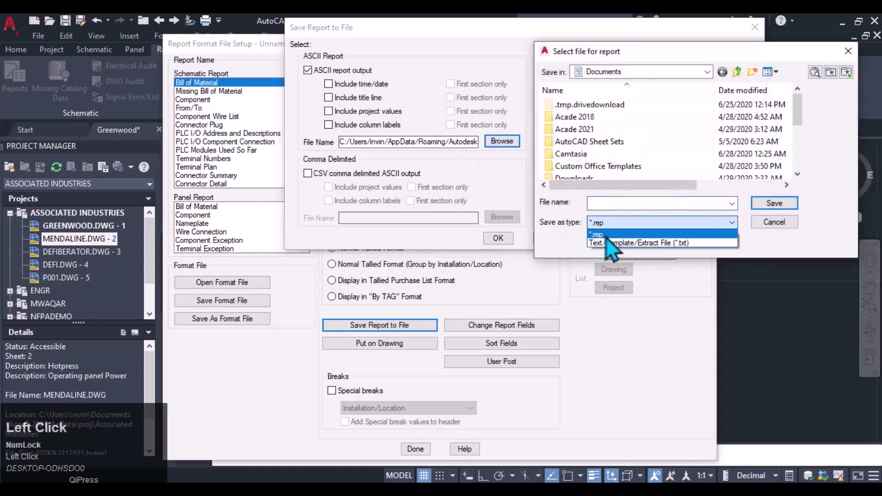
left_click(779, 225)
left_click(779, 224)
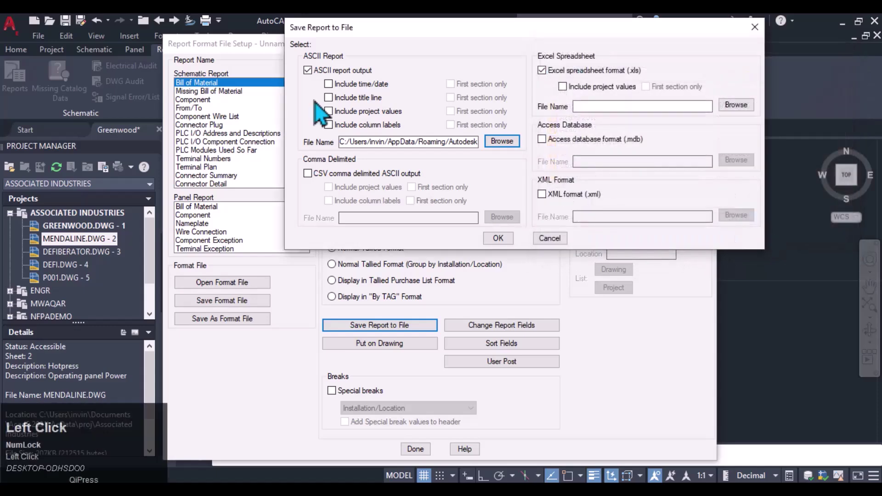
left_click(309, 70)
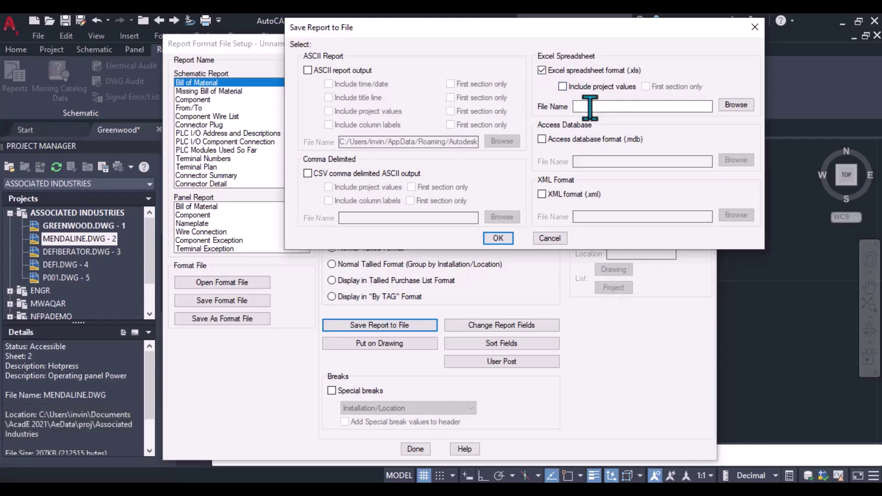
Set the Excel report output file to greenwood_bomxcel.xls on the Desktop and accept the save-to-file settings.
type("greenwoo")
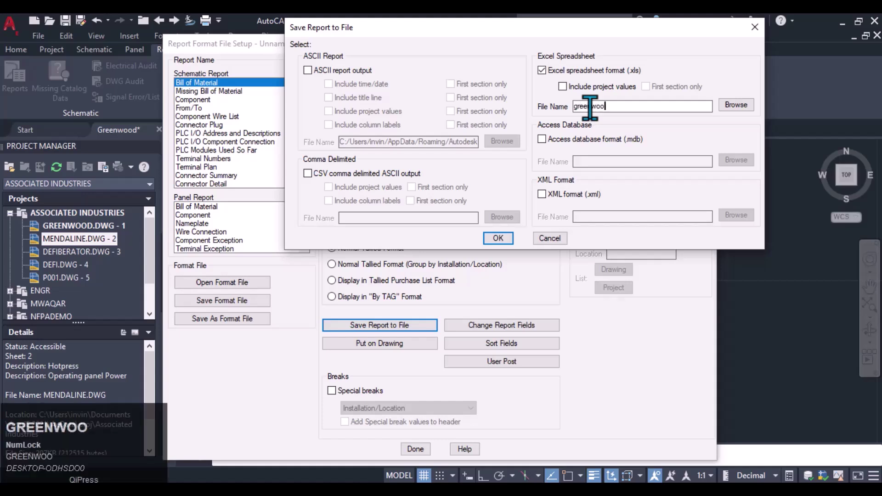
type("d_bomxcel")
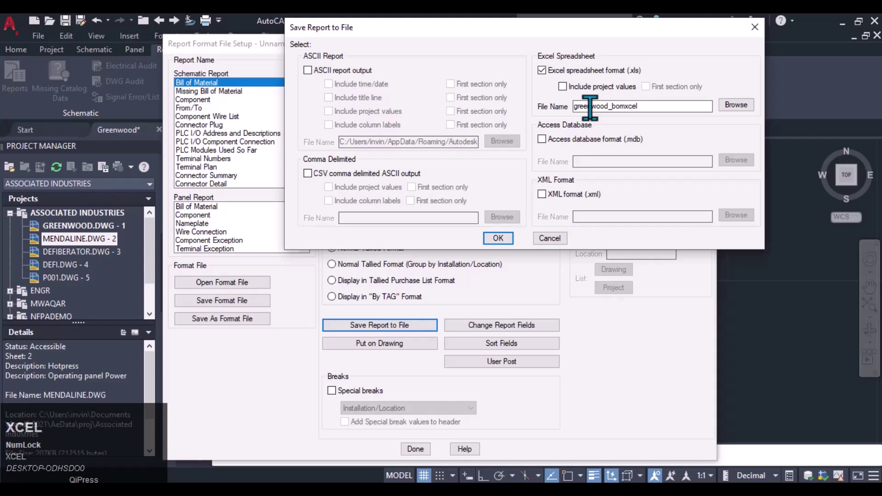
left_click(665, 108)
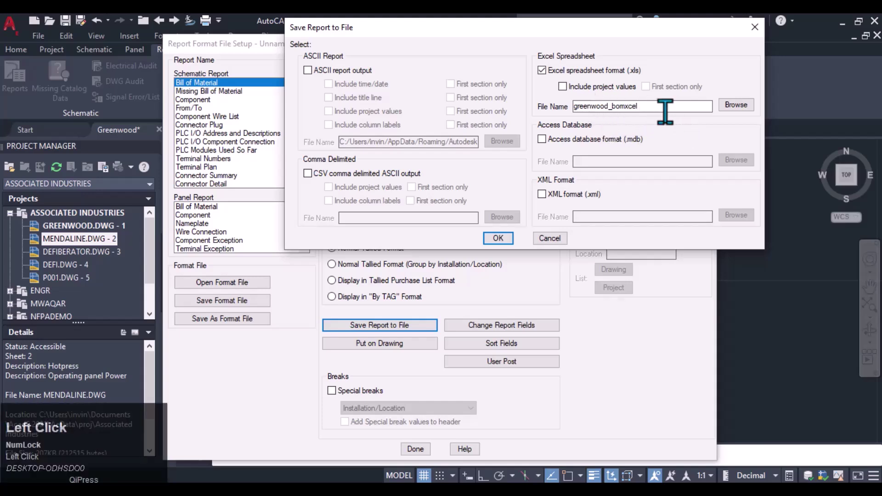
left_click(736, 105)
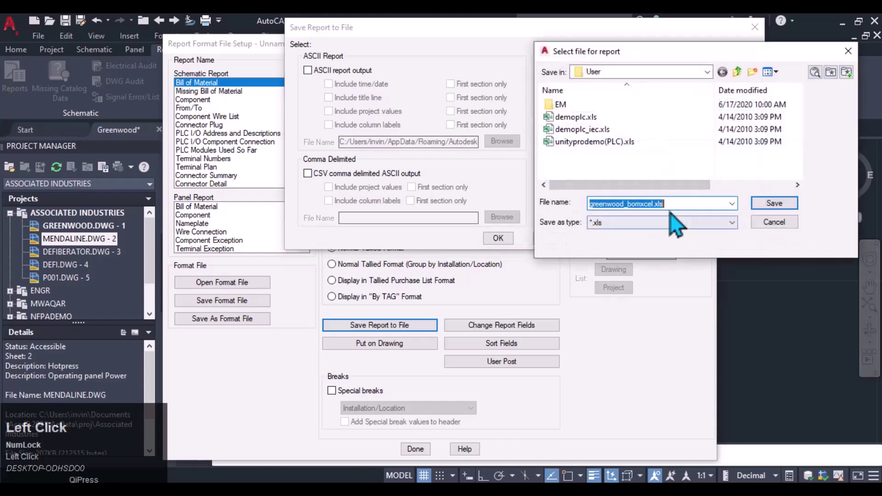
left_click(669, 203)
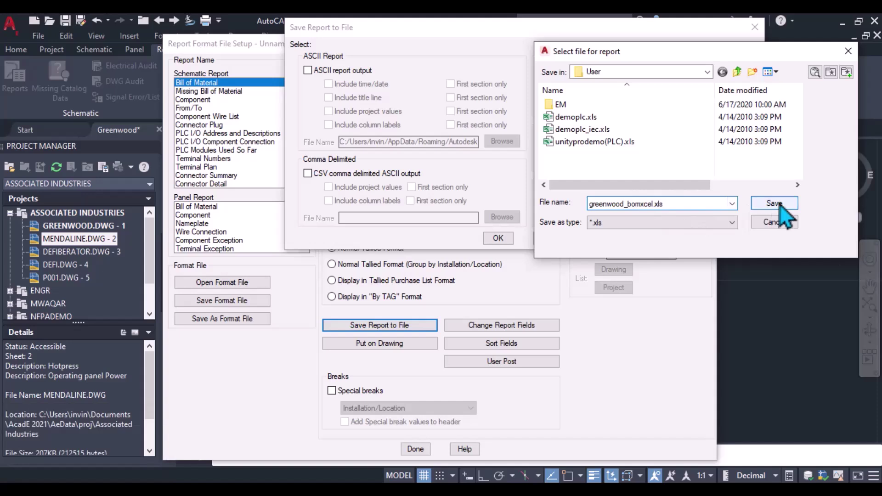
left_click(737, 72)
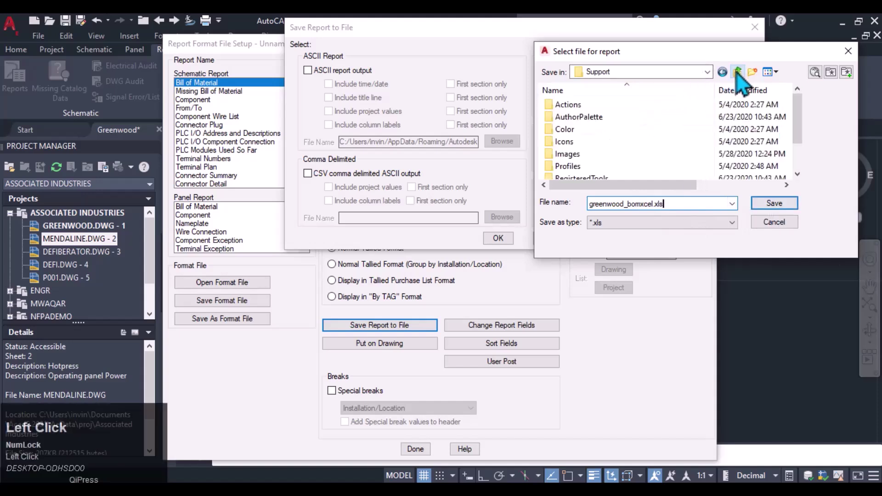
left_click(708, 72)
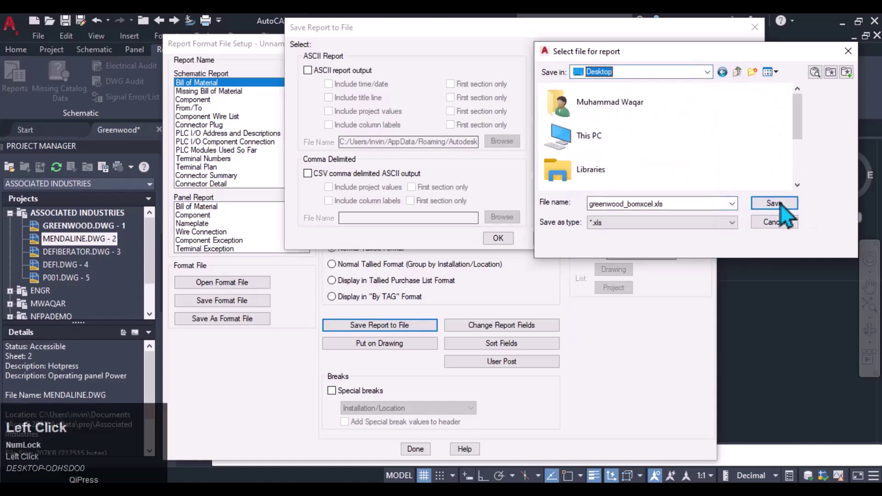
left_click(596, 96)
left_click(780, 206)
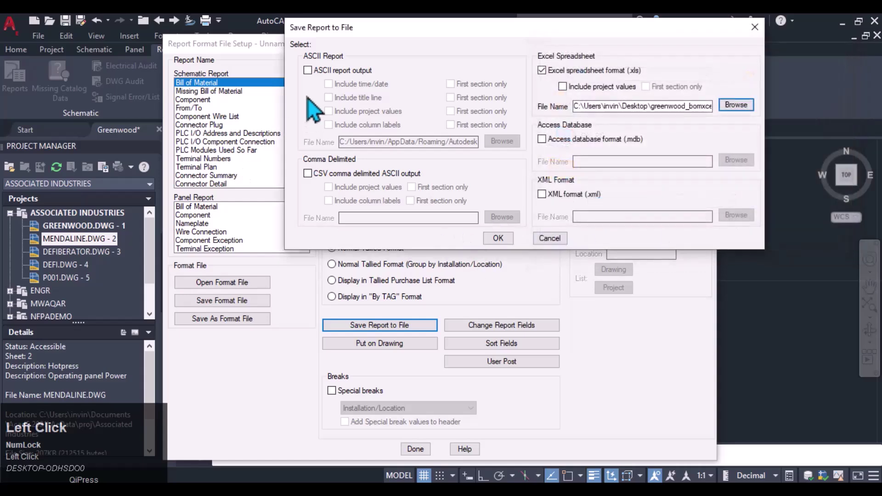
left_click(498, 238)
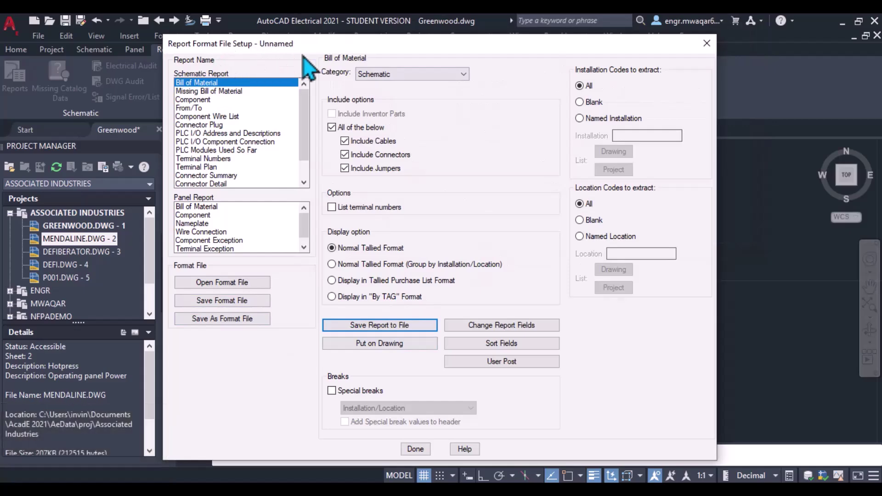
Save the Bill of Material format file as greenwood_bomxcel.set on the Desktop.
left_click(224, 301)
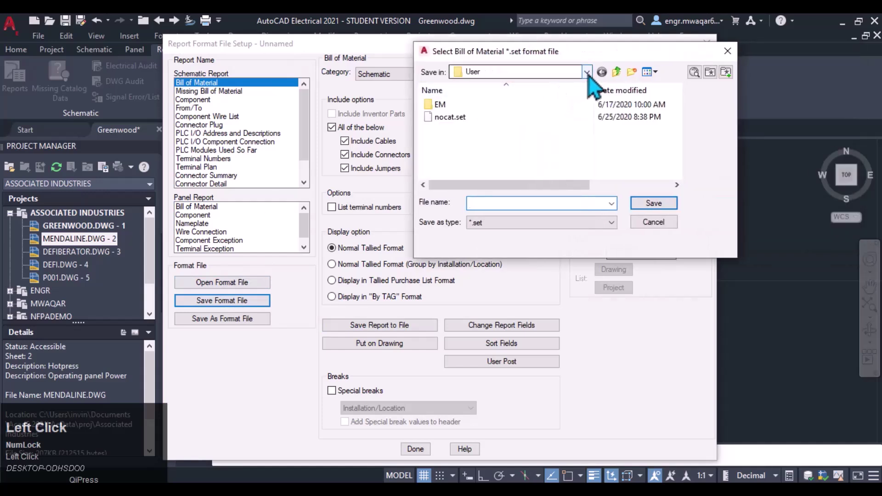
left_click(587, 72)
left_click(482, 94)
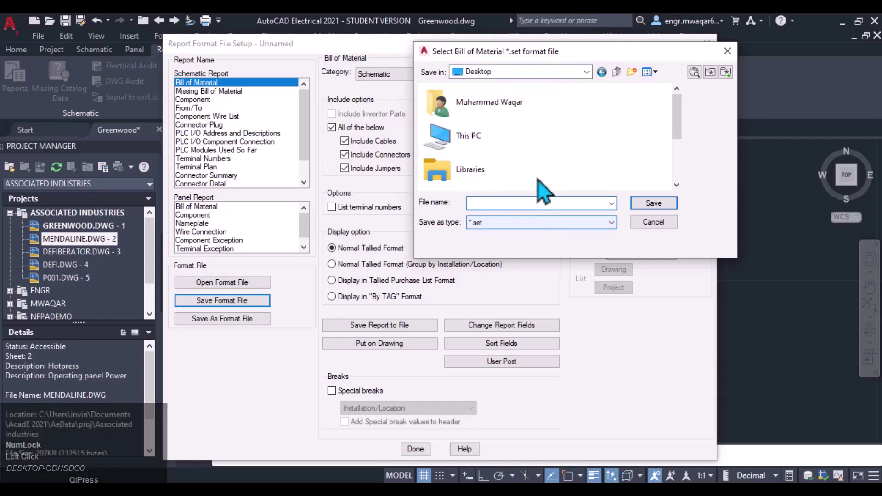
scroll(543, 137, "down", 2)
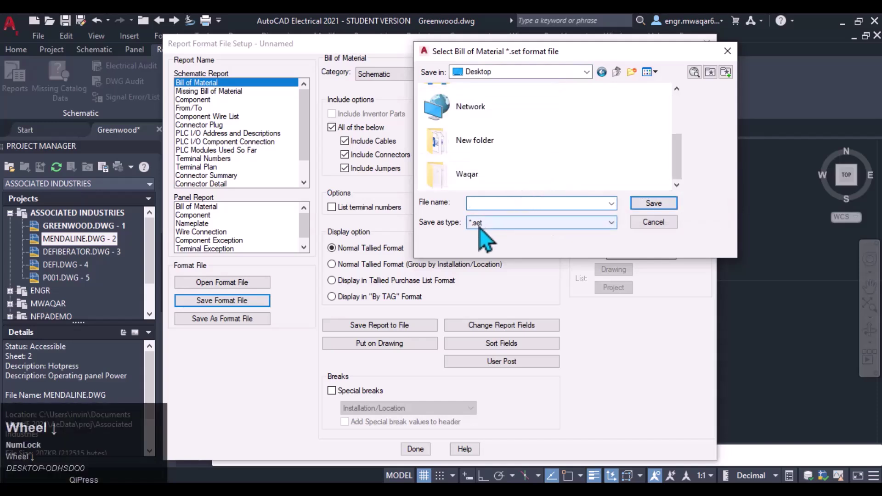
left_click(486, 201)
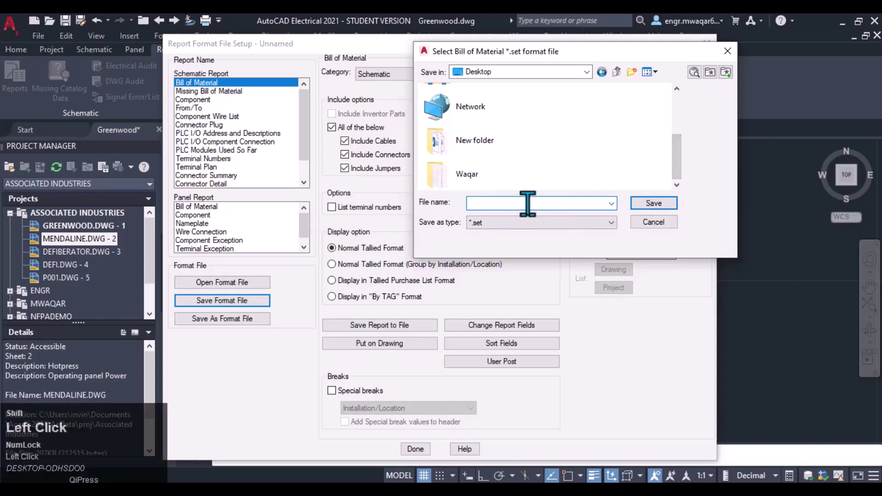
type("greenwo")
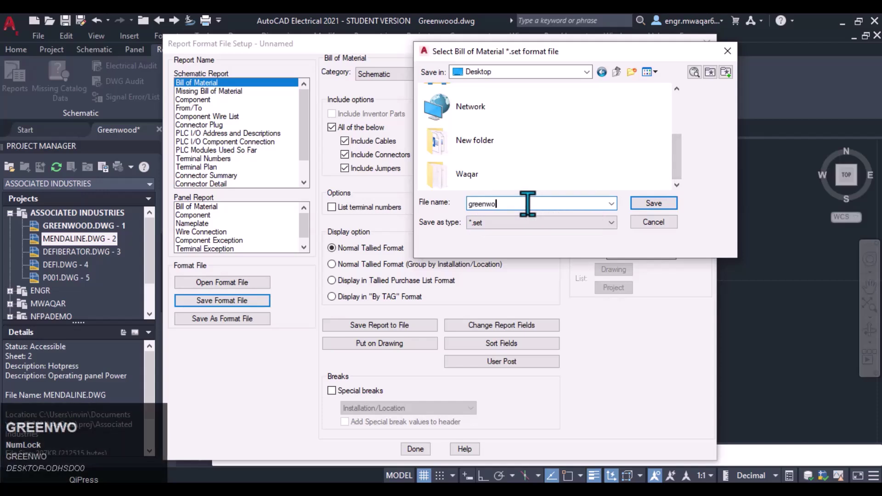
type("od_bomxcel")
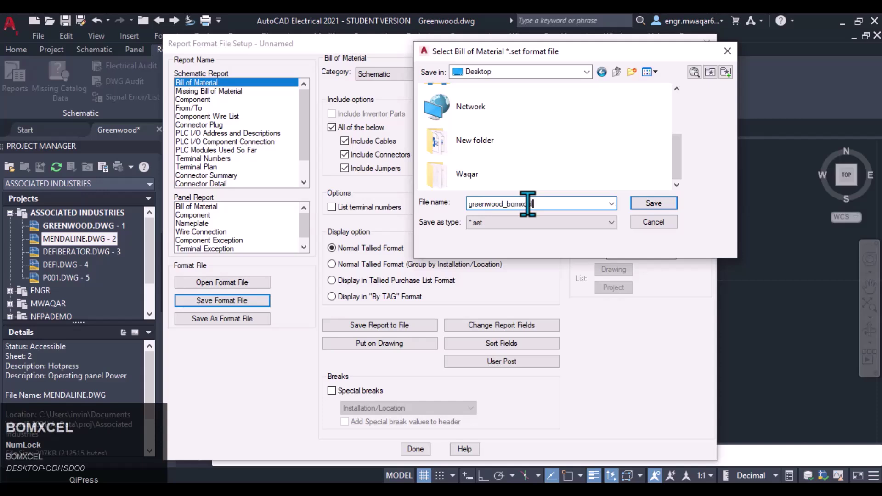
left_click(655, 203)
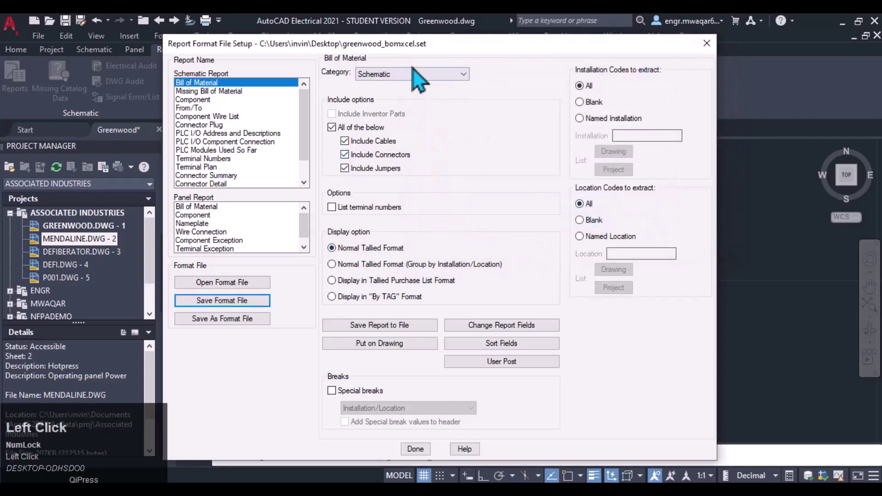
Switch the Bill of Material file output from Excel spreadsheet to ASCII report, including time/date, title line and project values.
left_click(383, 325)
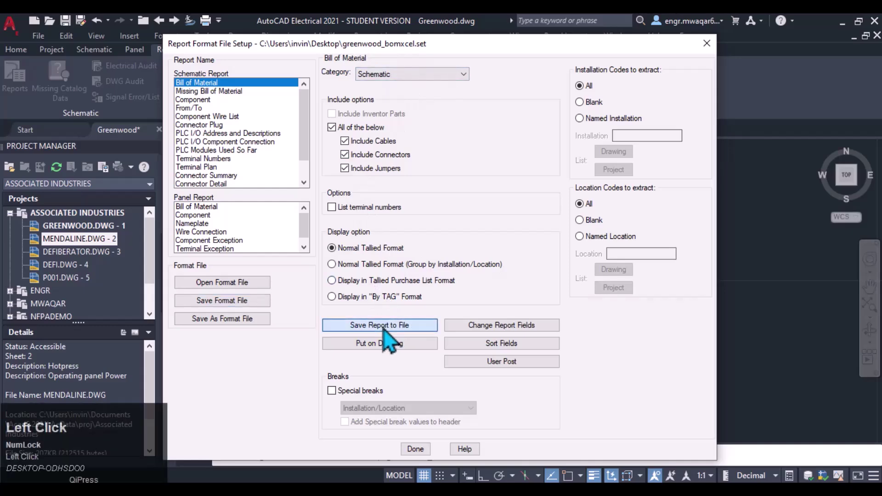
left_click(223, 184)
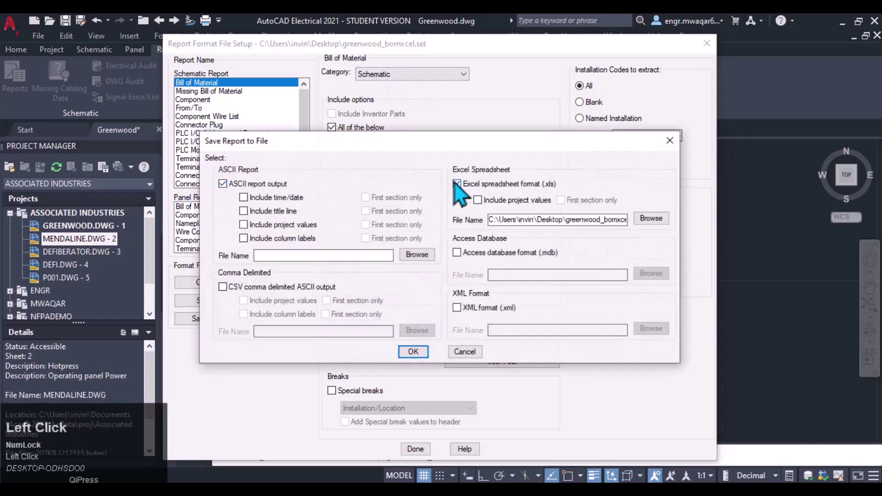
left_click(456, 184)
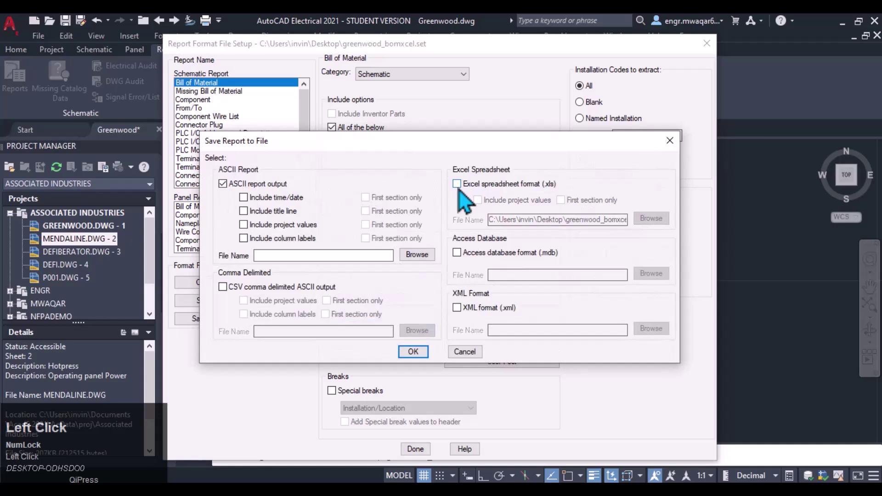
left_click(243, 211)
left_click(243, 225)
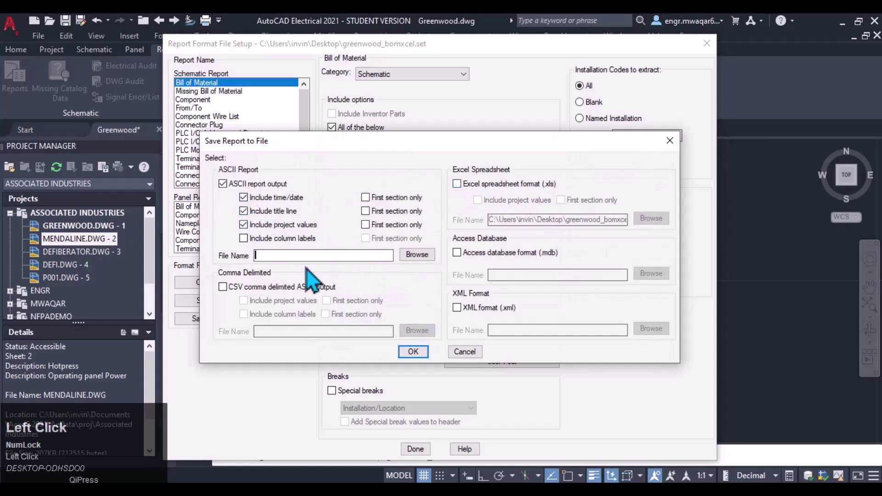
Set the ASCII report output file to greenwood_bomascii.rep, accept the settings and save the current format file.
type("greenwood_bomascii")
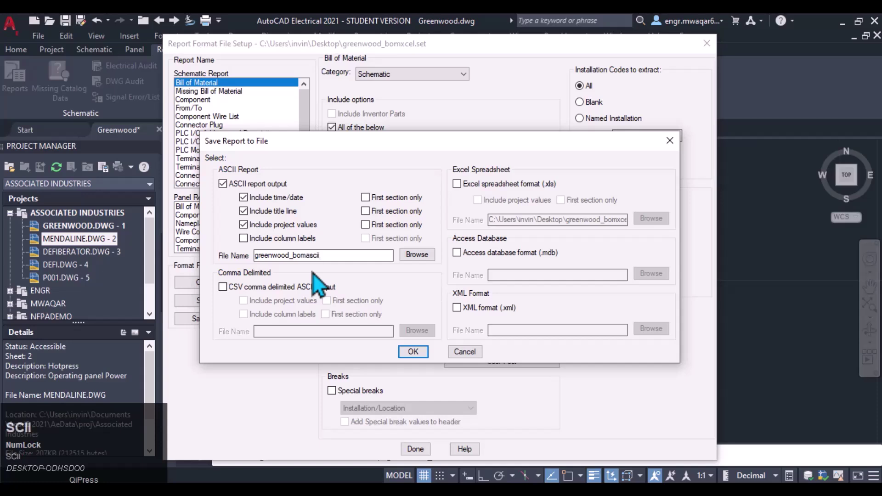
left_click(415, 255)
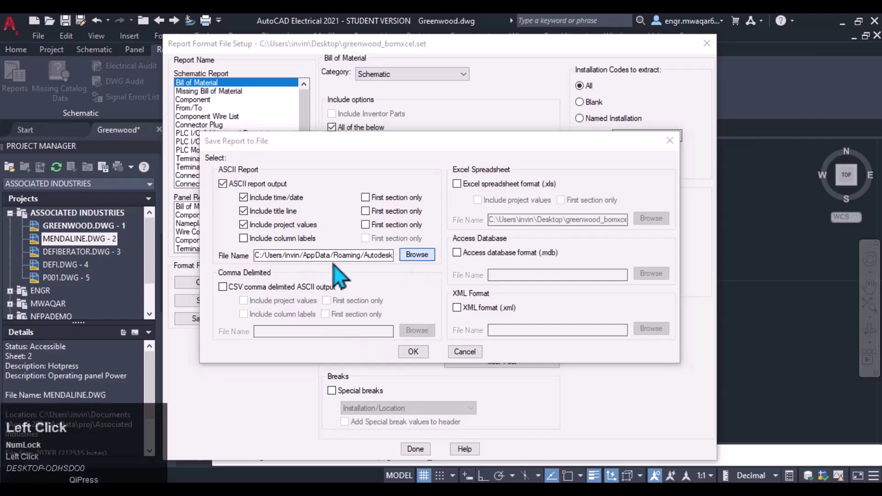
left_click(482, 225)
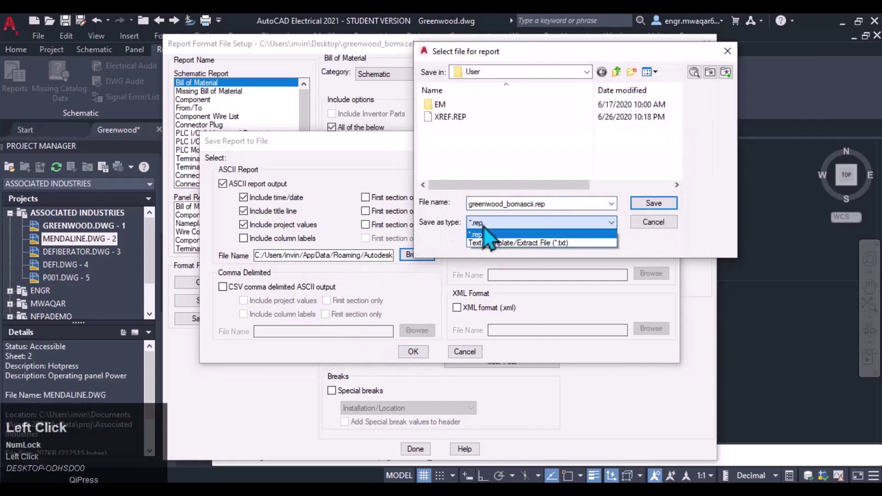
left_click(580, 203)
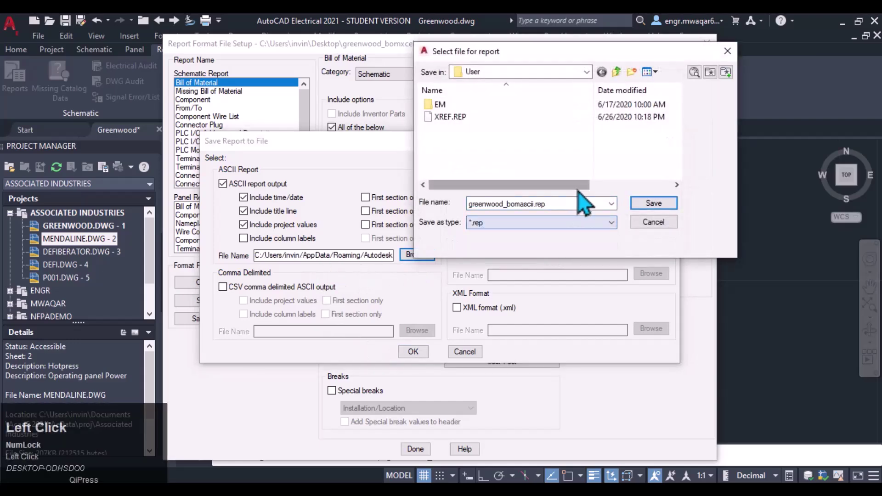
left_click(653, 204)
left_click(414, 352)
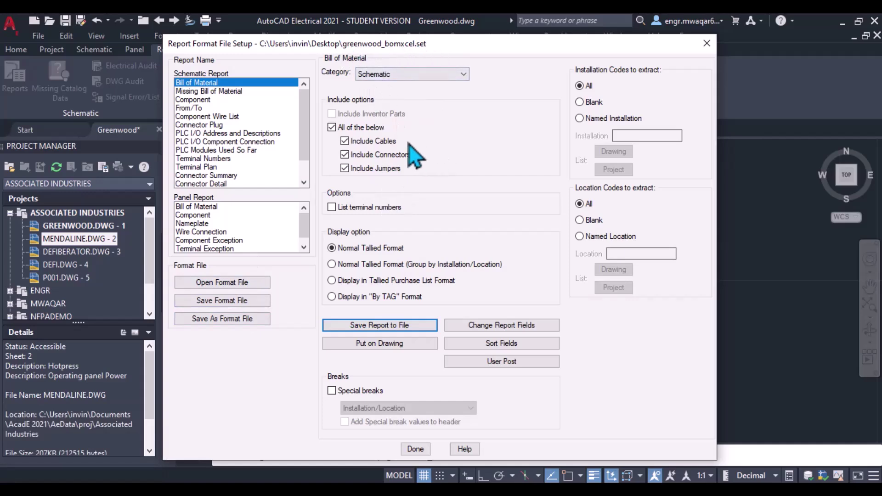
left_click(216, 301)
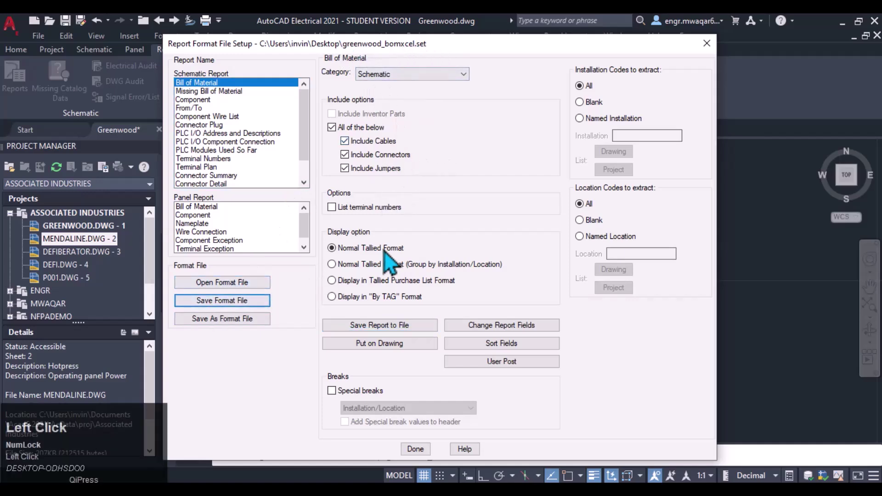